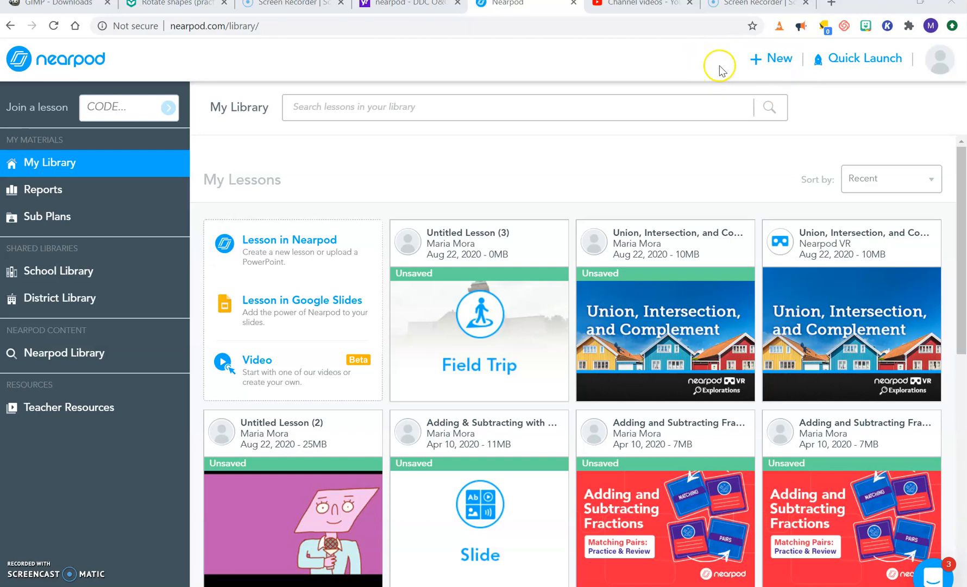
Step: Create a new untitled lesson and start adding a Field Trip slide to it
{"action": "left_click", "coordinate": [768, 71]}
{"action": "left_click", "coordinate": [764, 100]}
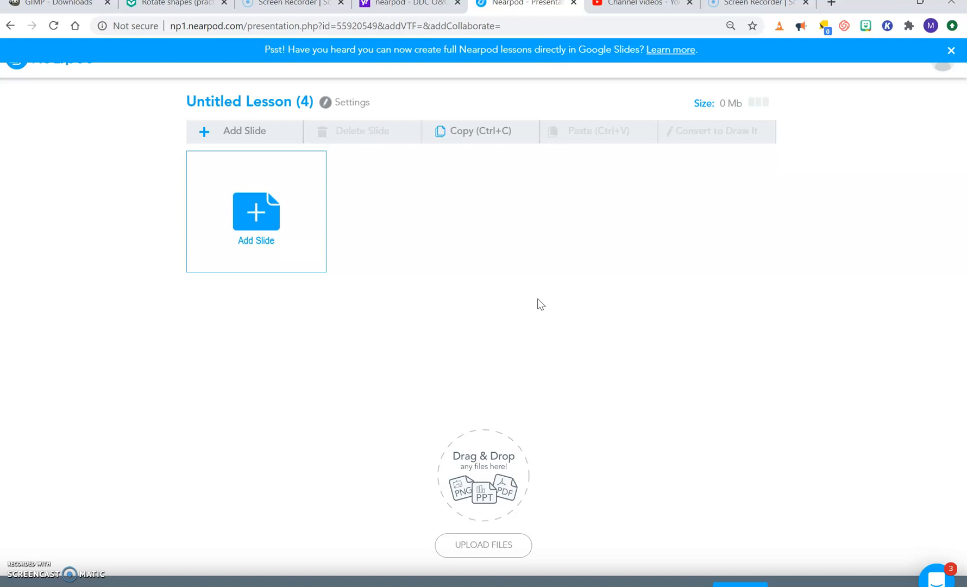
{"action": "left_click", "coordinate": [264, 213]}
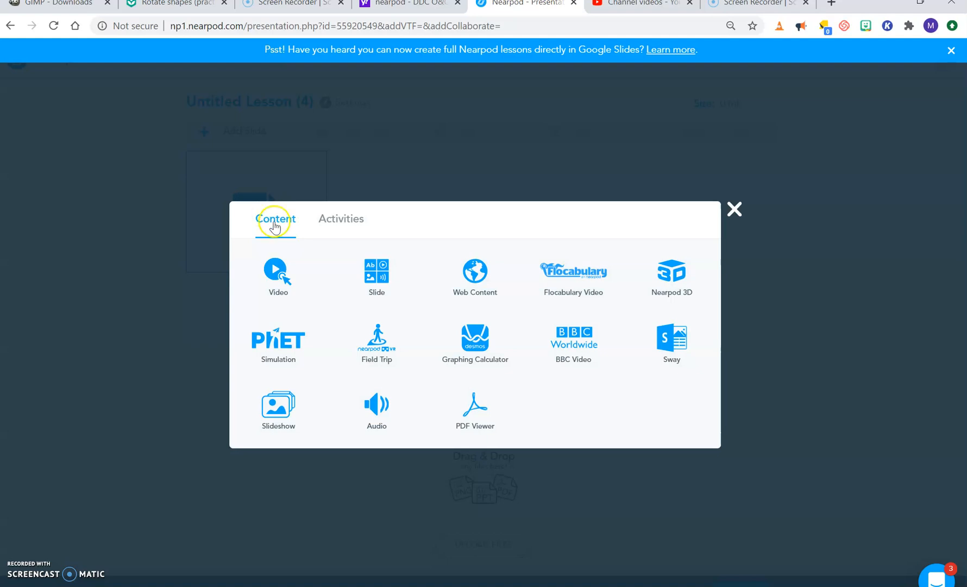
{"action": "left_click", "coordinate": [382, 346]}
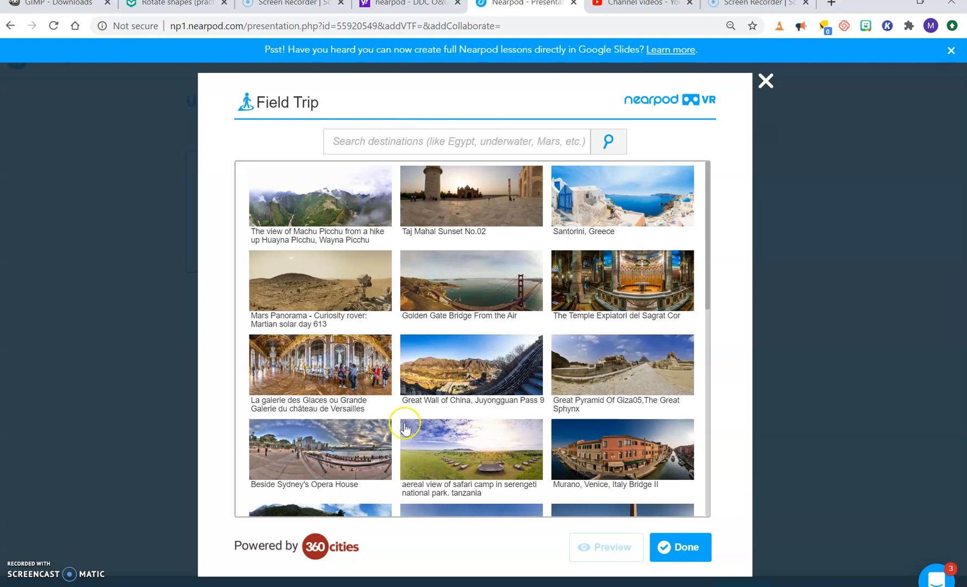
Step: Search the field trip destinations for "statue of liberty", preview "Statue Of Liberty on Liberty Island, New York City, United States" and add it to the lesson
{"action": "left_click", "coordinate": [710, 293]}
{"action": "left_click_drag", "start_coordinate": [710, 292], "coordinate": [721, 236]}
{"action": "left_click", "coordinate": [432, 141]}
{"action": "left_click", "coordinate": [432, 141]}
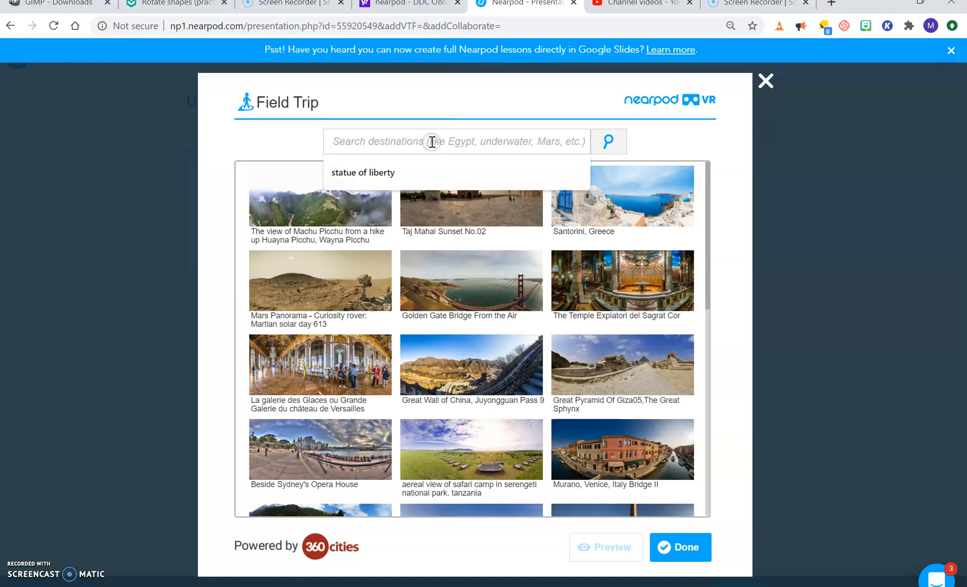
{"action": "key", "text": "Down"}
{"action": "key", "text": "Return"}
{"action": "left_click", "coordinate": [609, 142]}
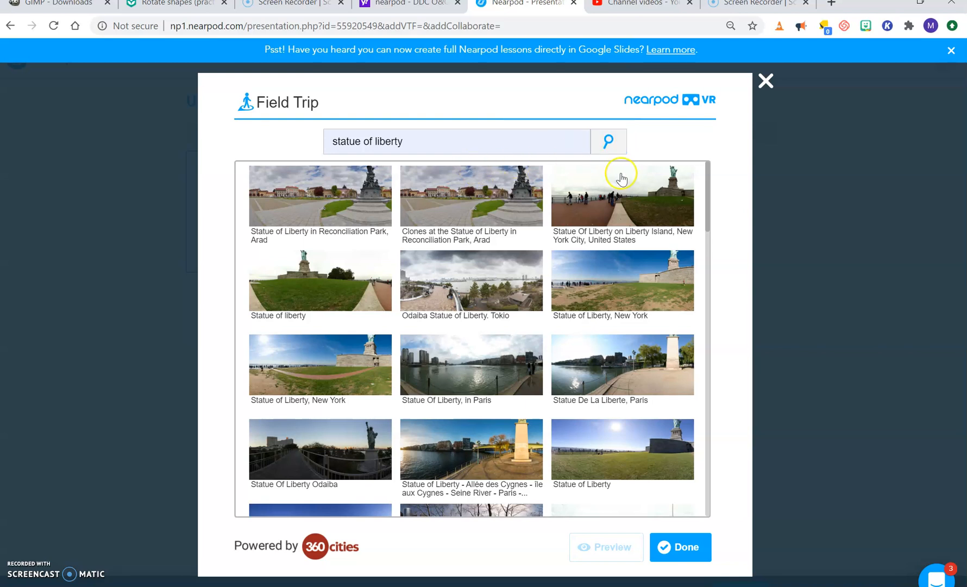
{"action": "left_click", "coordinate": [643, 195]}
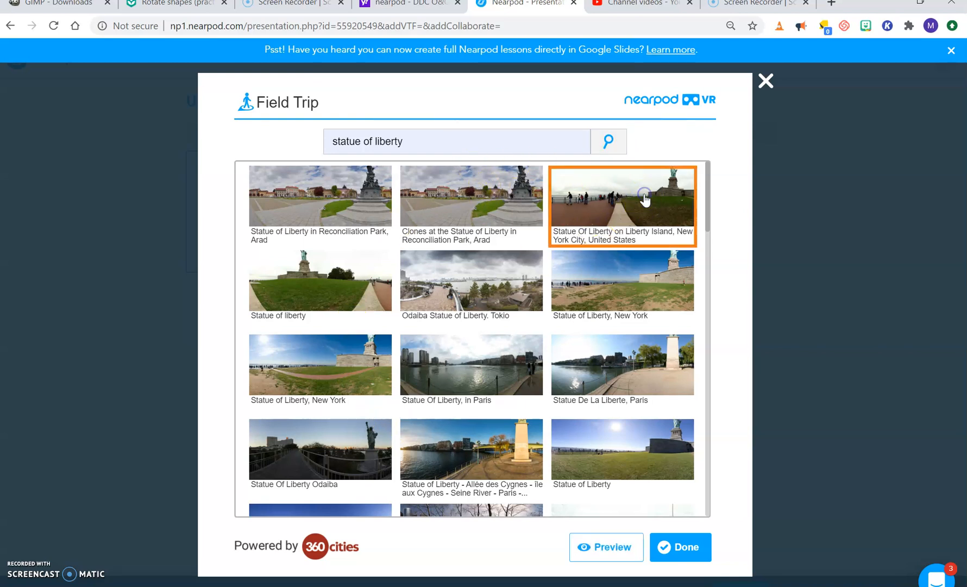
{"action": "left_click", "coordinate": [604, 548]}
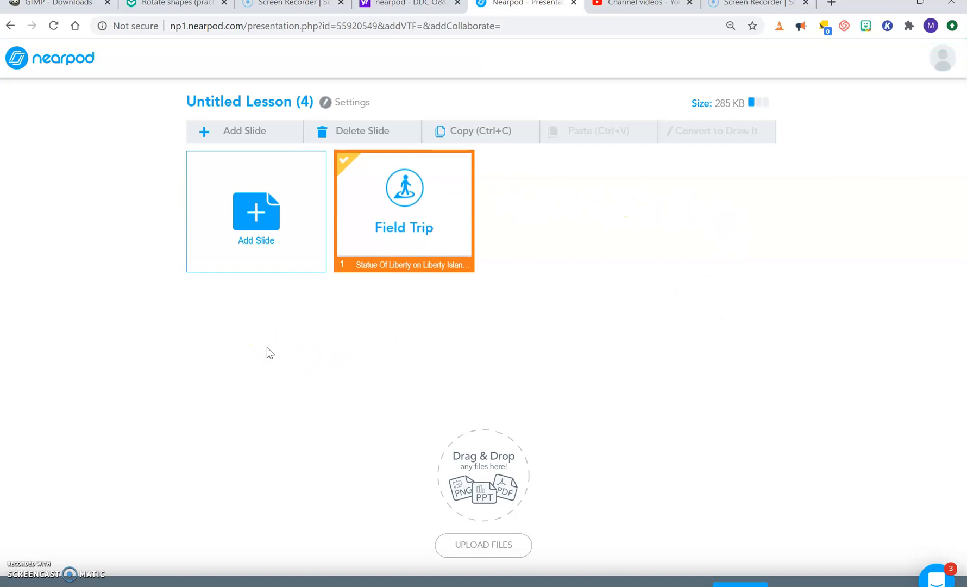
Step: Add a video slide using the Nearpod Originals video "Pythagorean Theorem" from the Video Library
{"action": "left_click", "coordinate": [248, 213]}
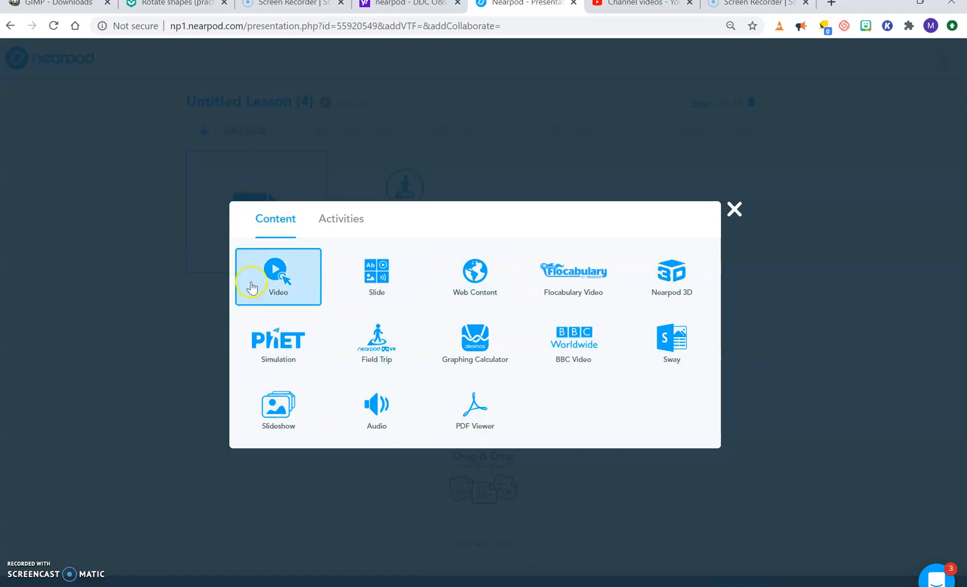
{"action": "left_click", "coordinate": [296, 293]}
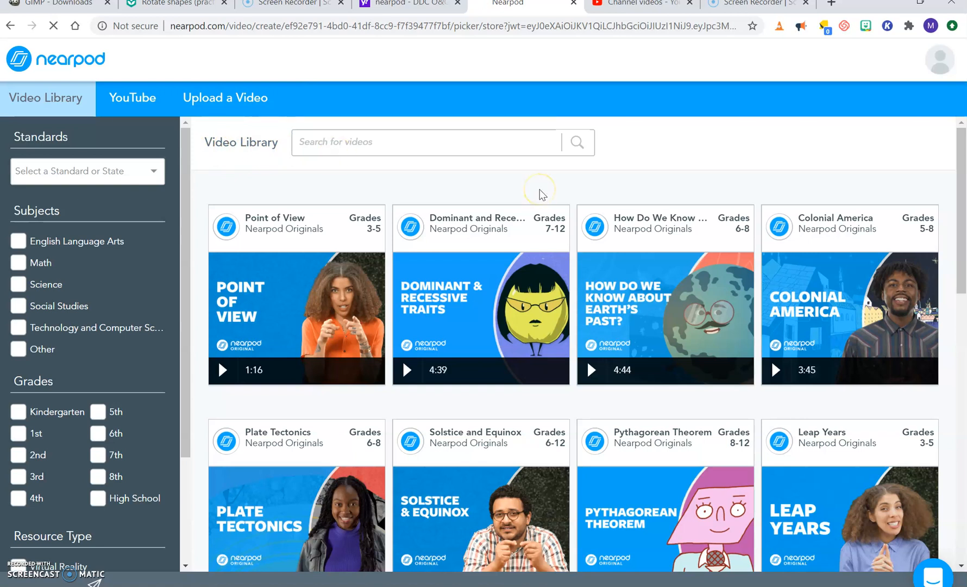
{"action": "mouse_move", "coordinate": [409, 216]}
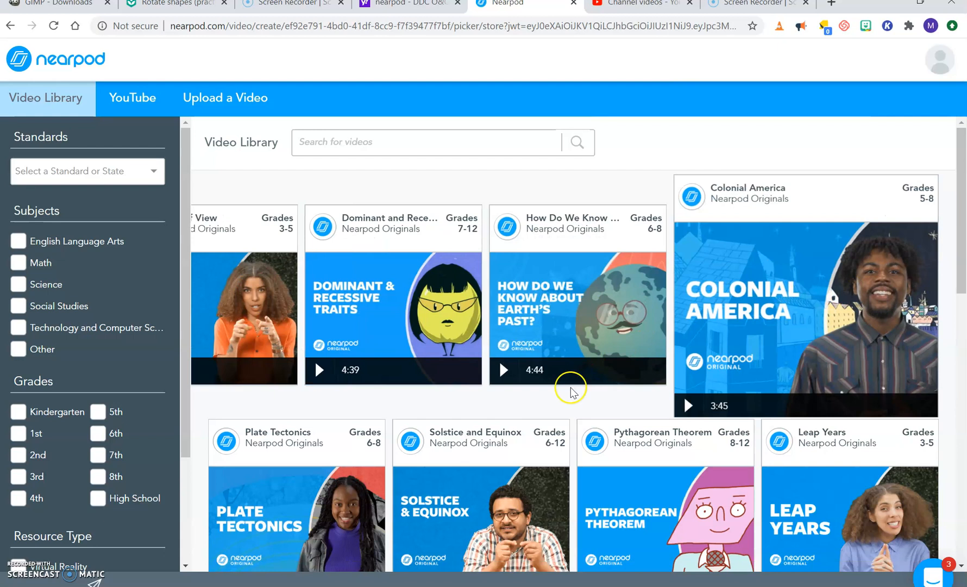
{"action": "left_click_drag", "start_coordinate": [962, 243], "coordinate": [961, 290]}
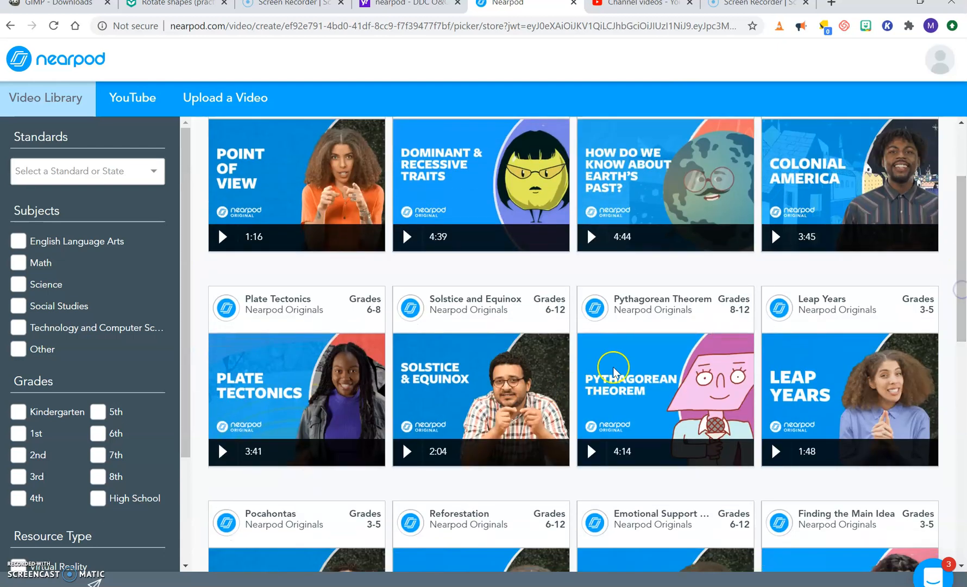
{"action": "mouse_move", "coordinate": [624, 380]}
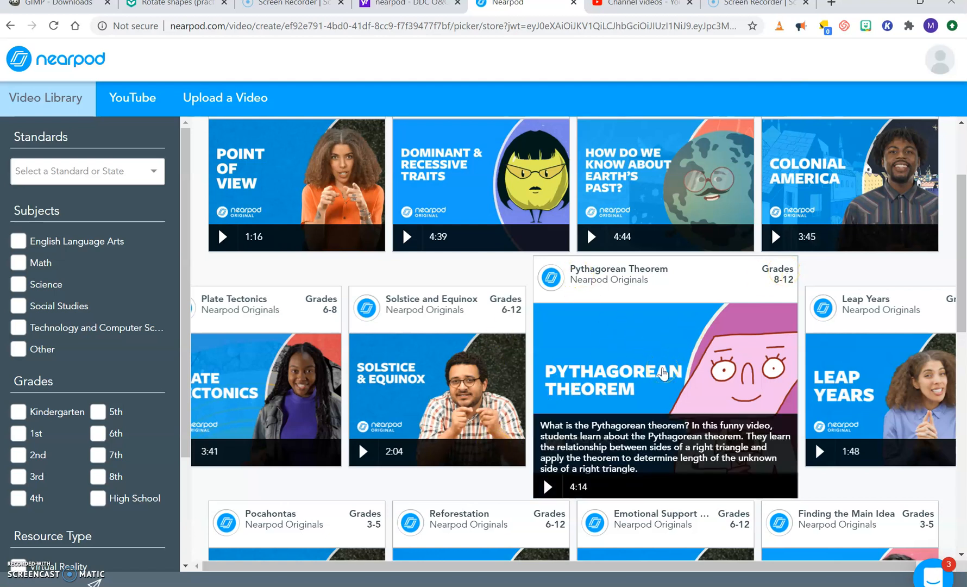
{"action": "left_click", "coordinate": [663, 373]}
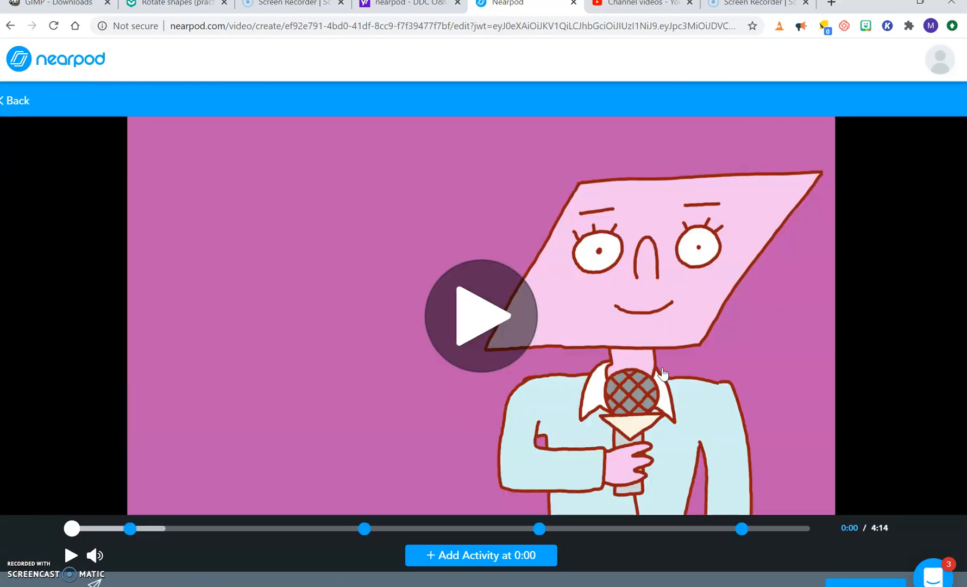
Step: Check which activity types can be inserted into the video at 0:00 and at 1:04, without adding any
{"action": "left_click", "coordinate": [485, 565]}
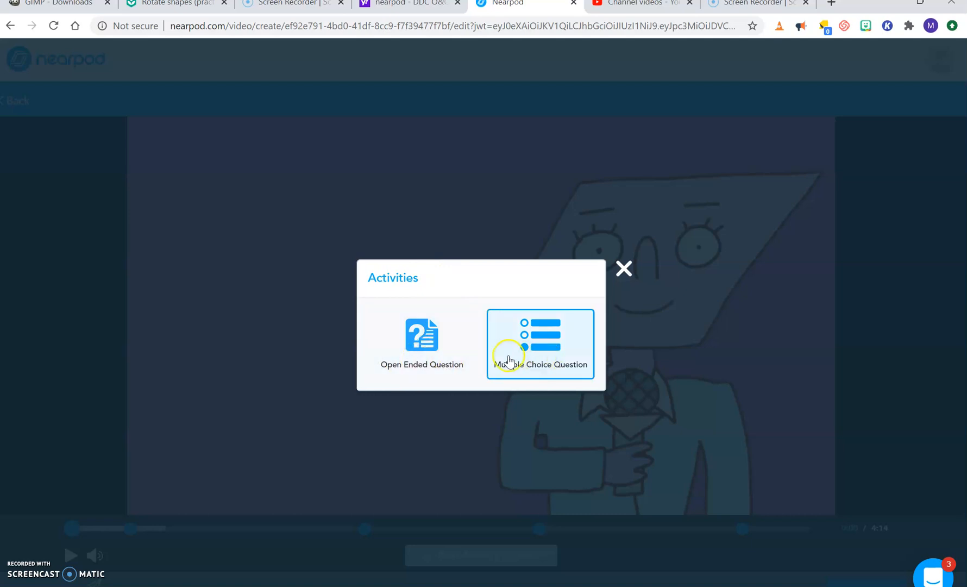
{"action": "left_click", "coordinate": [623, 266]}
{"action": "left_click_drag", "start_coordinate": [80, 525], "coordinate": [259, 531]}
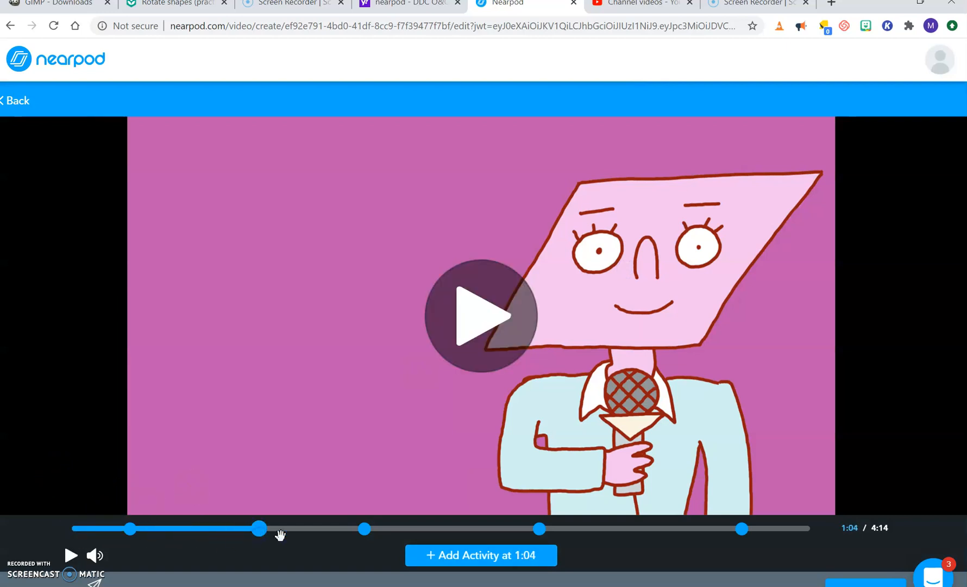
{"action": "left_click", "coordinate": [455, 554]}
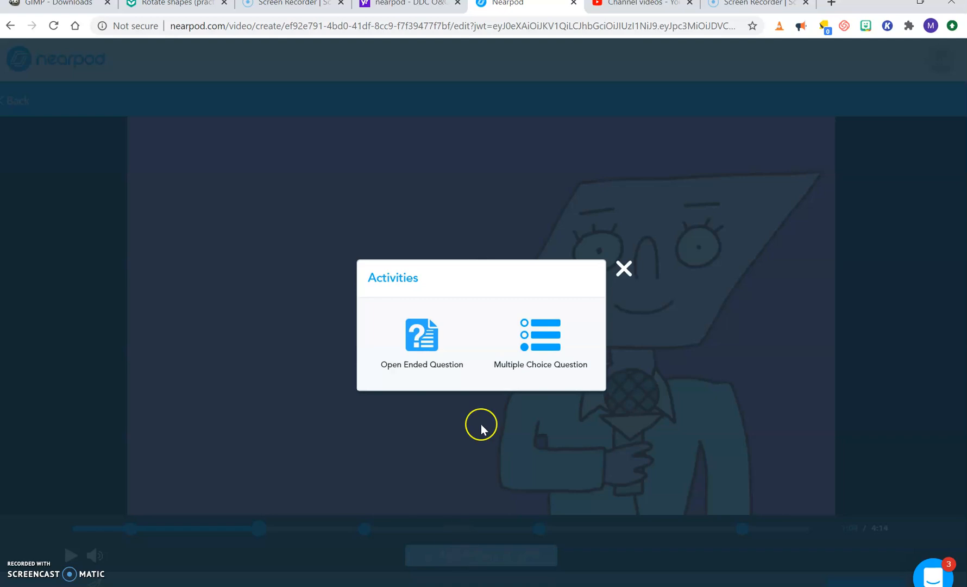
{"action": "left_click", "coordinate": [623, 267]}
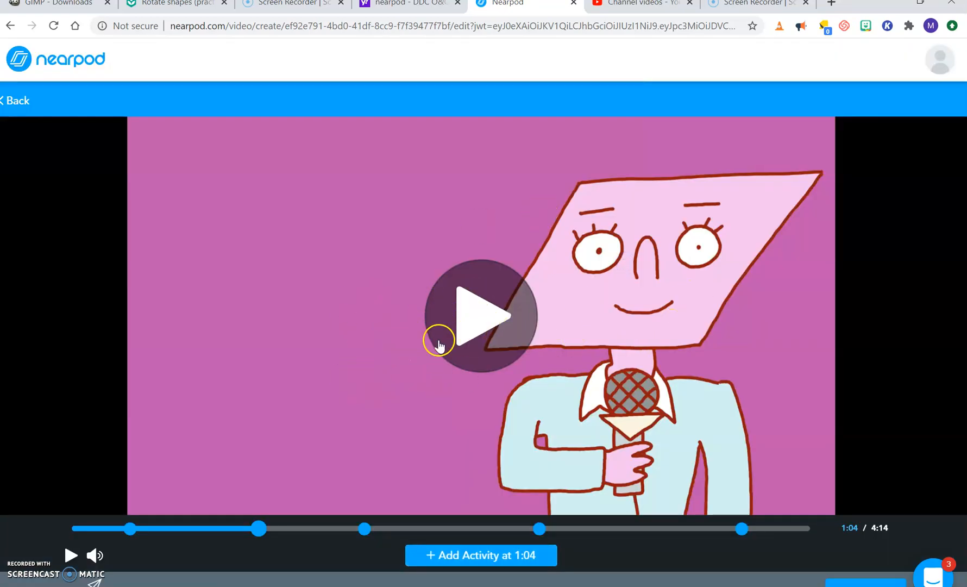
Step: Play the video from 1:04, rewind it to the start and save the interactive video to the lesson
{"action": "left_click", "coordinate": [479, 331]}
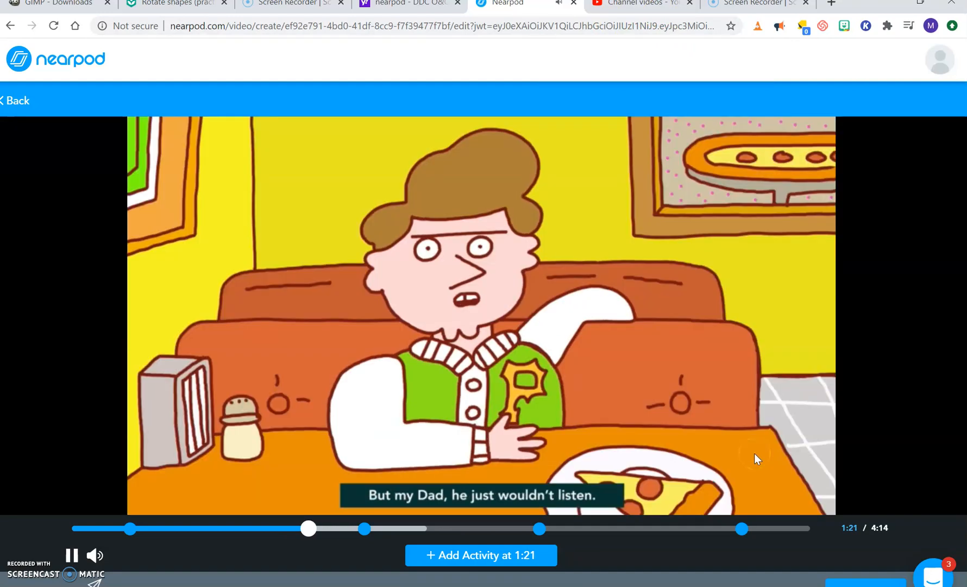
{"action": "left_click_drag", "start_coordinate": [309, 526], "coordinate": [26, 534]}
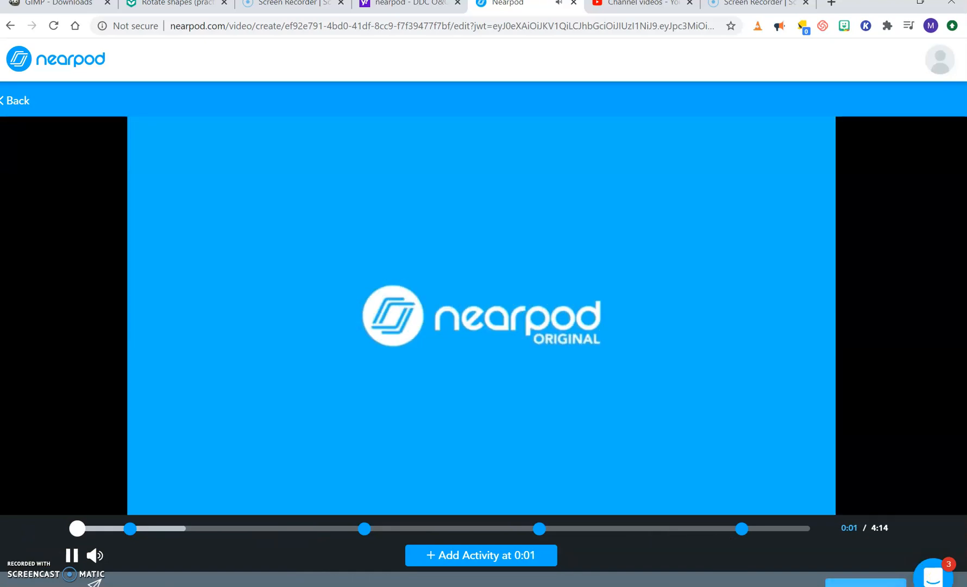
{"action": "left_click", "coordinate": [872, 580]}
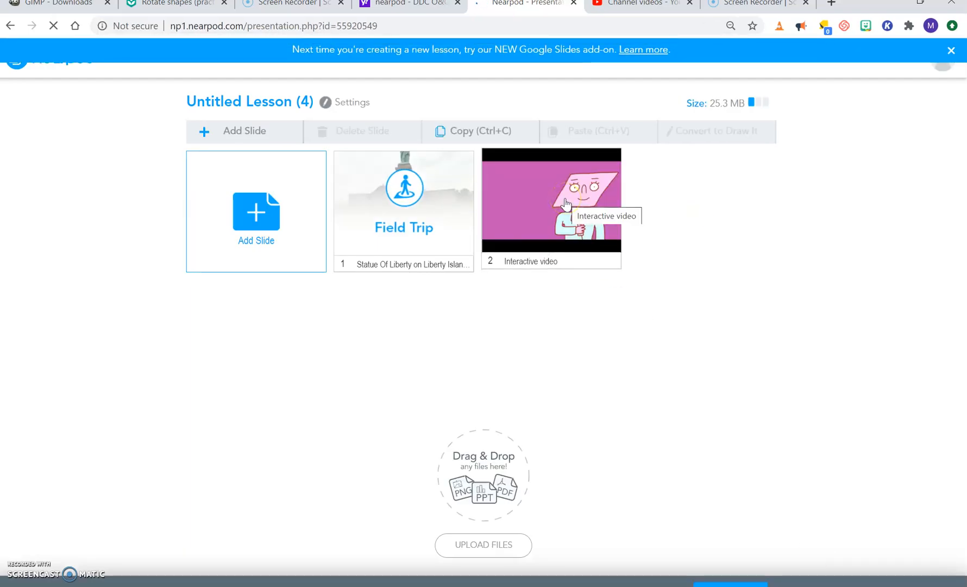
Step: Reopen the interactive video slide and open its open-ended question at 0:20 for editing
{"action": "left_click", "coordinate": [542, 208]}
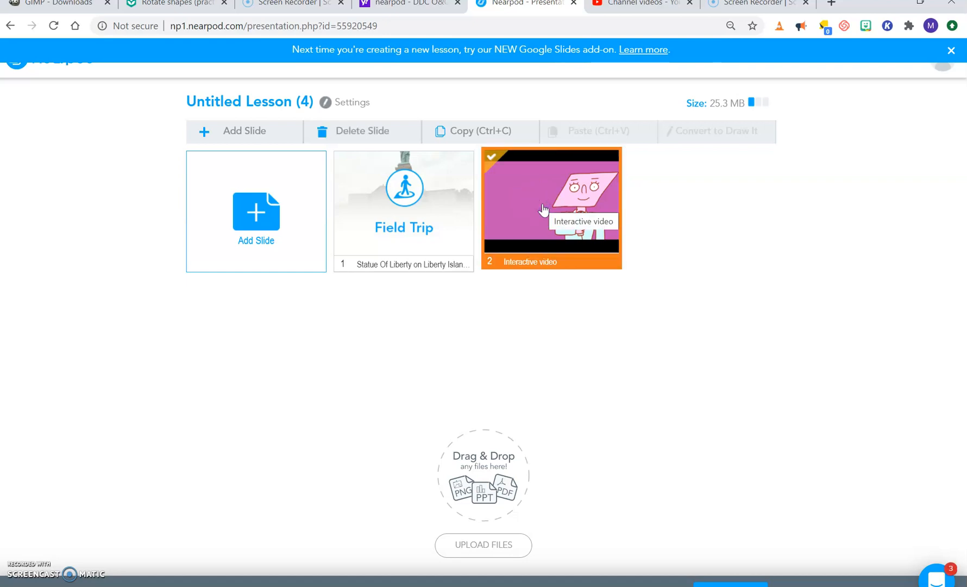
{"action": "double_click", "coordinate": [543, 207]}
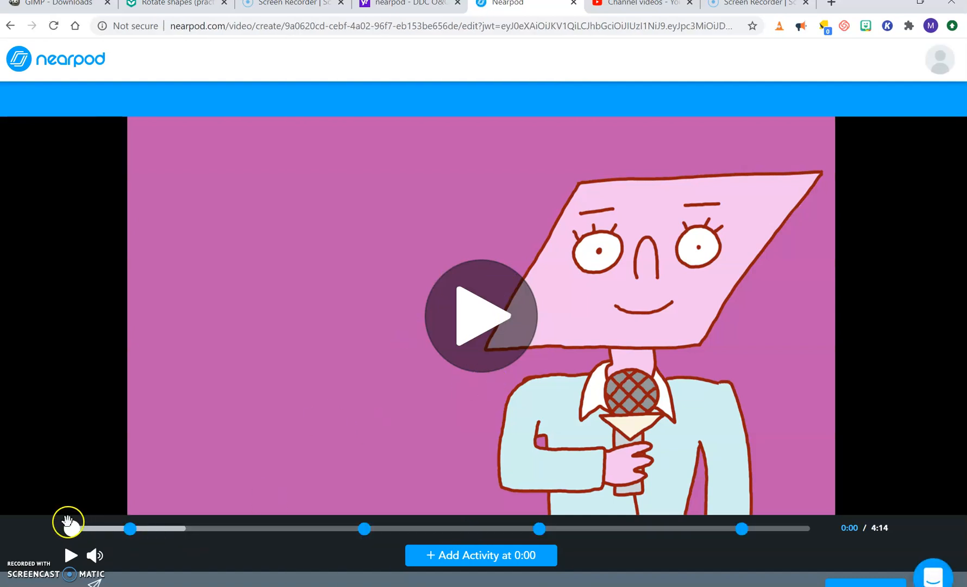
{"action": "left_click_drag", "start_coordinate": [71, 530], "coordinate": [127, 535]}
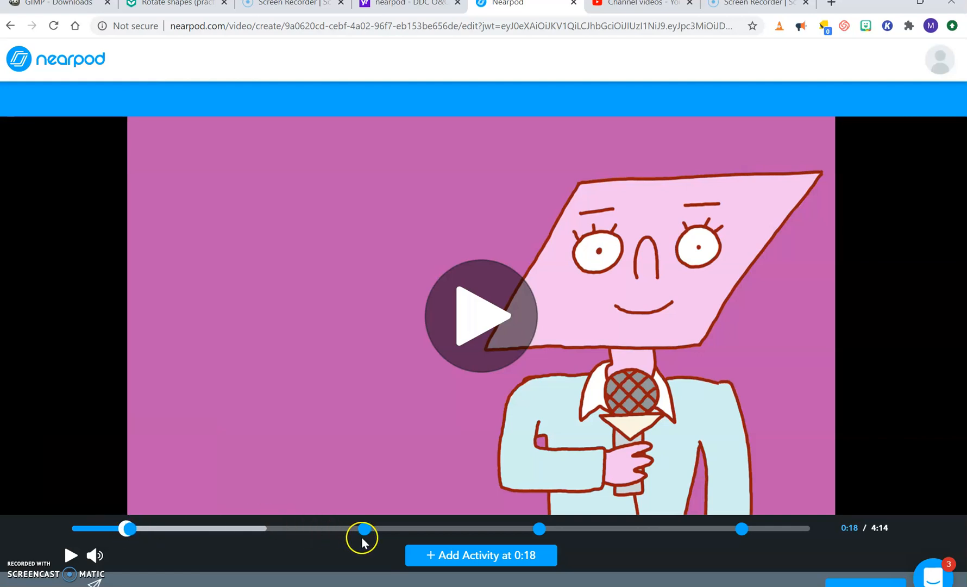
{"action": "mouse_move", "coordinate": [133, 538]}
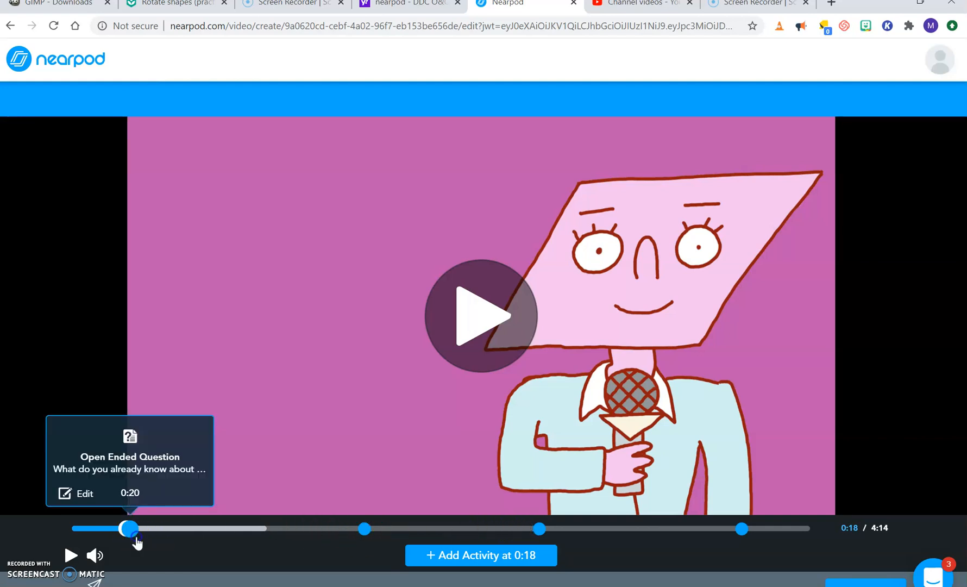
{"action": "left_click", "coordinate": [76, 493]}
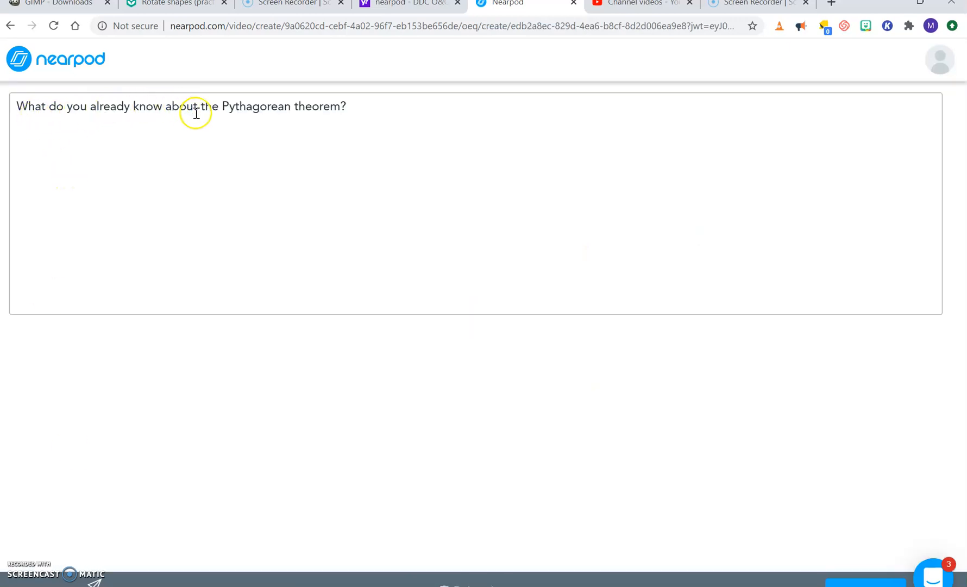
Step: Examine the math symbol sets available for the question text, from exponents and roots through operators, angles, functions, equations and others
{"action": "left_click", "coordinate": [357, 108]}
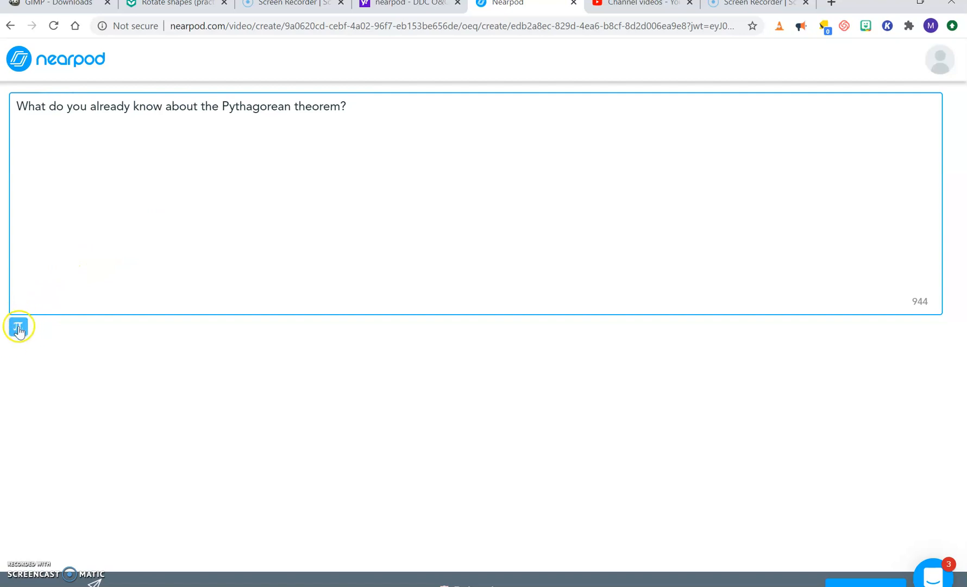
{"action": "left_click", "coordinate": [19, 327]}
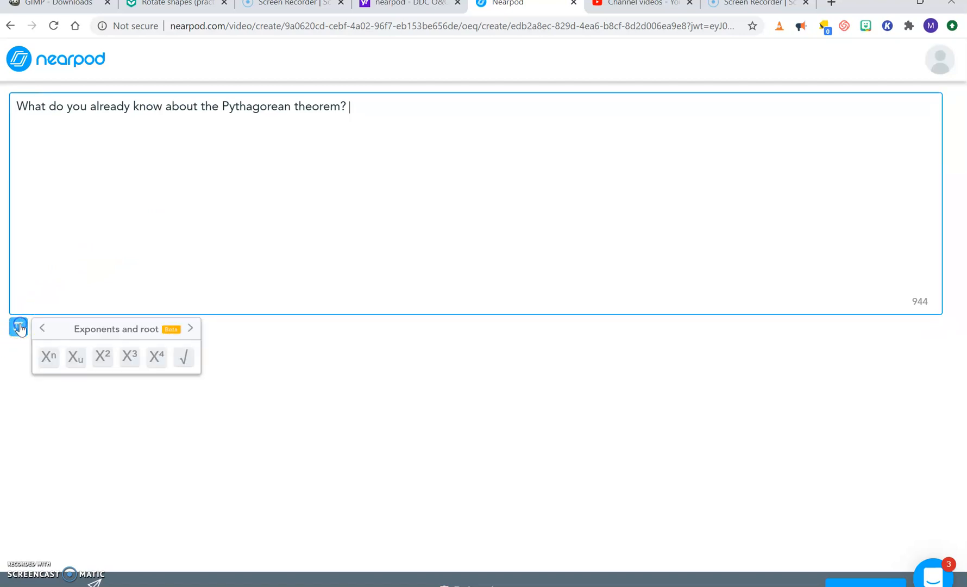
{"action": "left_click", "coordinate": [190, 327]}
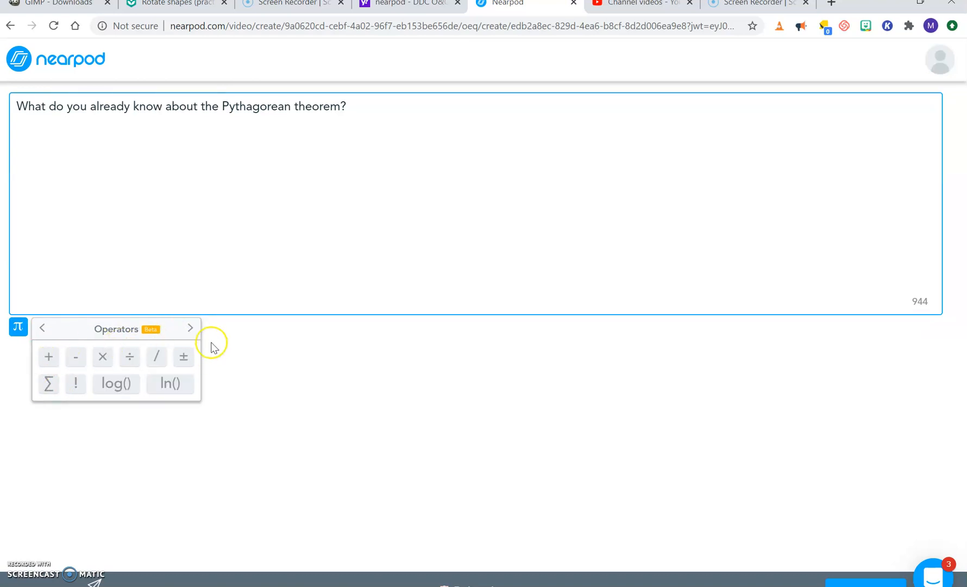
{"action": "left_click", "coordinate": [190, 328]}
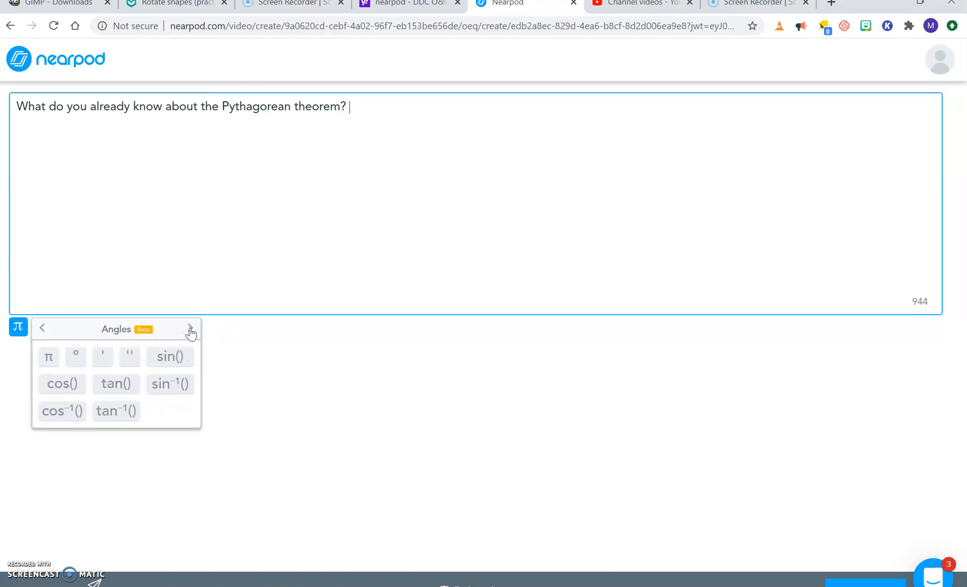
{"action": "left_click", "coordinate": [190, 328]}
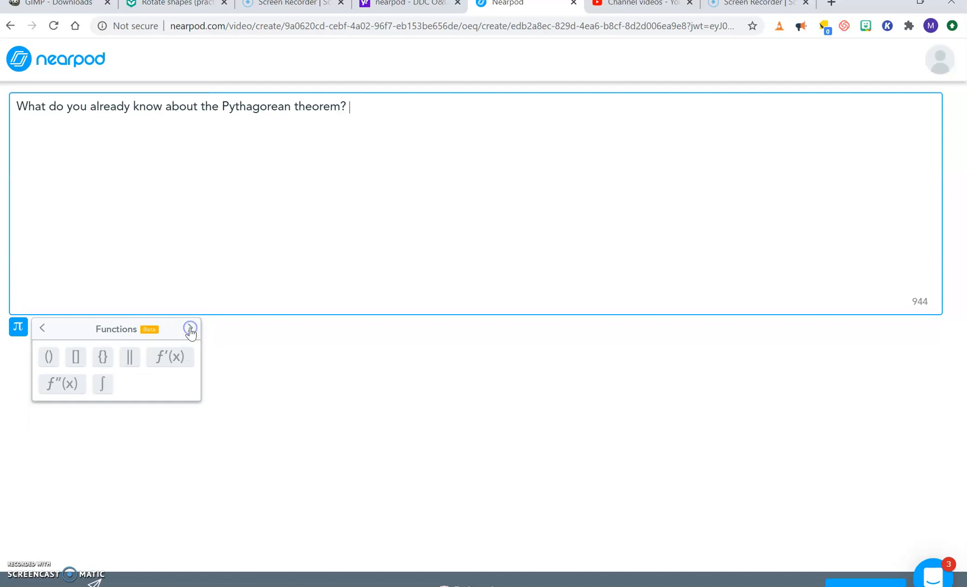
{"action": "left_click", "coordinate": [43, 329]}
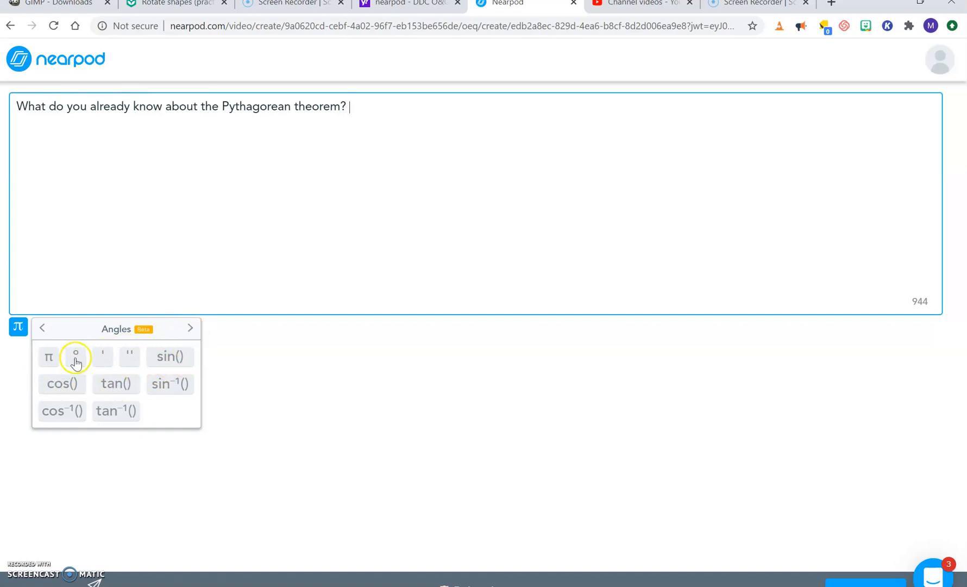
{"action": "left_click", "coordinate": [190, 328]}
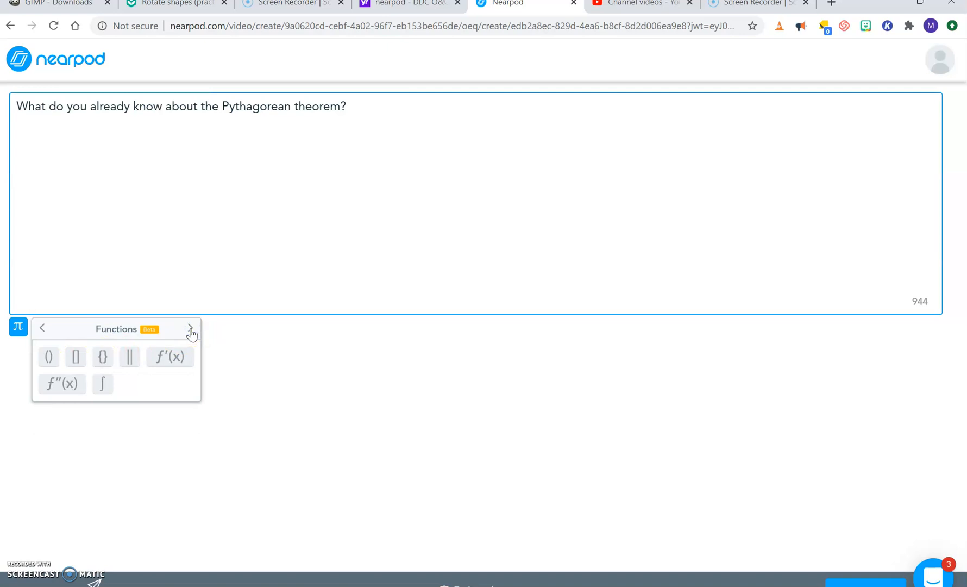
{"action": "left_click", "coordinate": [190, 329]}
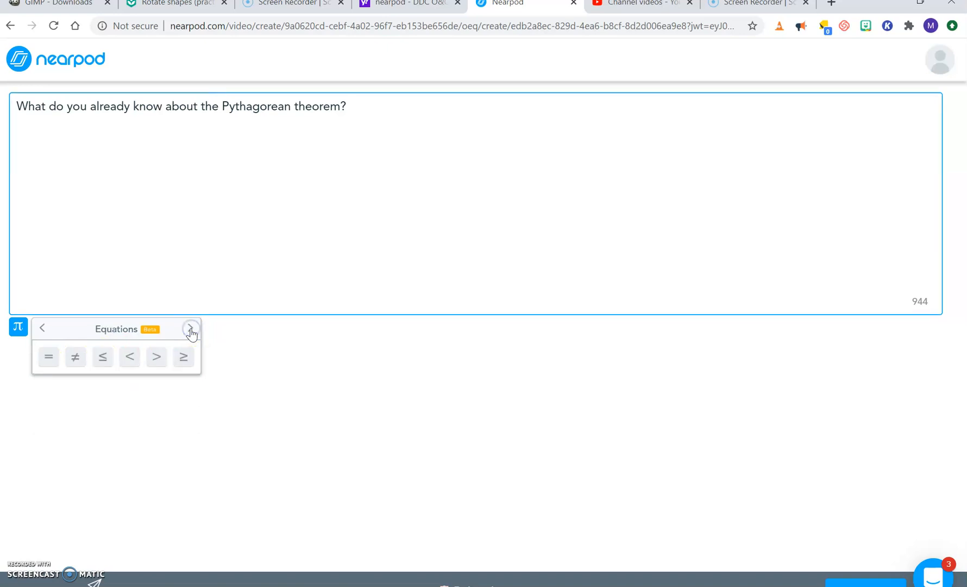
{"action": "left_click", "coordinate": [190, 329]}
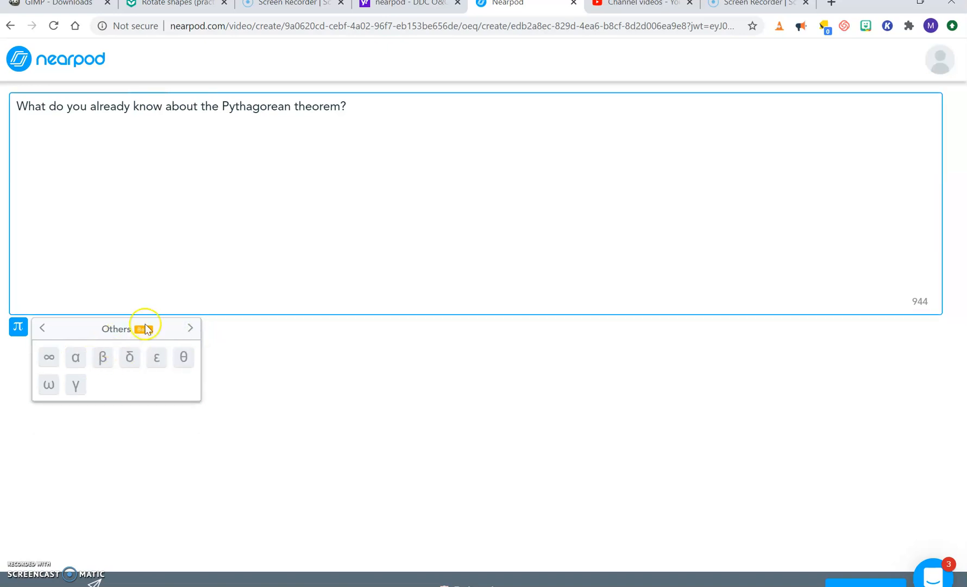
{"action": "left_click", "coordinate": [191, 329]}
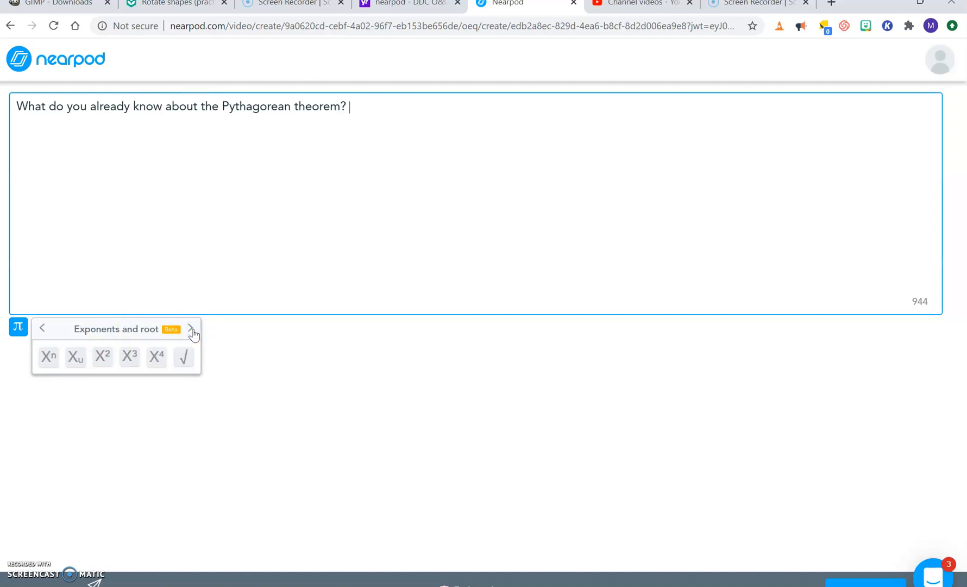
Step: Try inserting the squared-exponent symbol into the open-ended question's text and save the question
{"action": "left_click", "coordinate": [102, 355]}
{"action": "left_click", "coordinate": [373, 111]}
{"action": "left_click", "coordinate": [865, 581]}
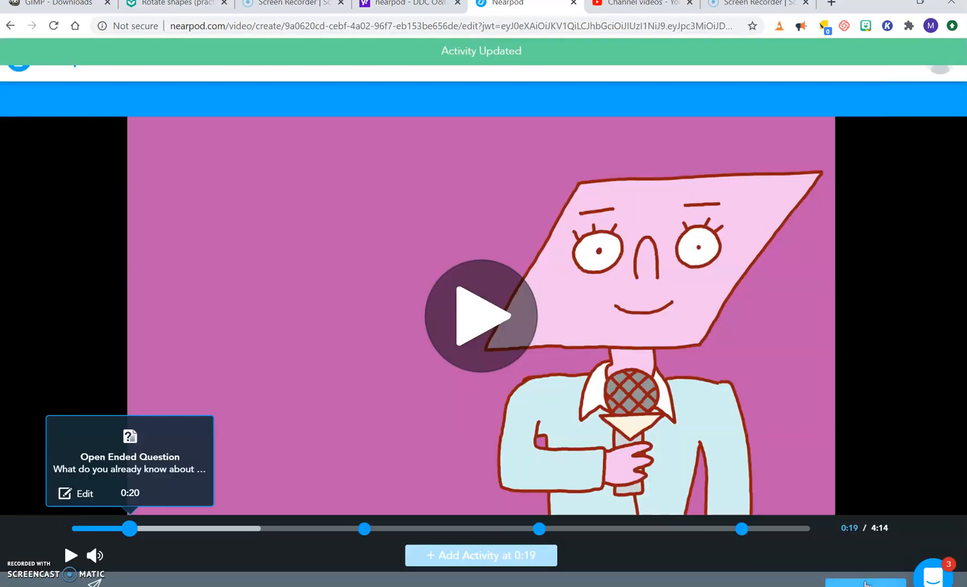
Step: Open the multiple-choice question at 1:40 for editing and select its whole question text
{"action": "left_click", "coordinate": [366, 531]}
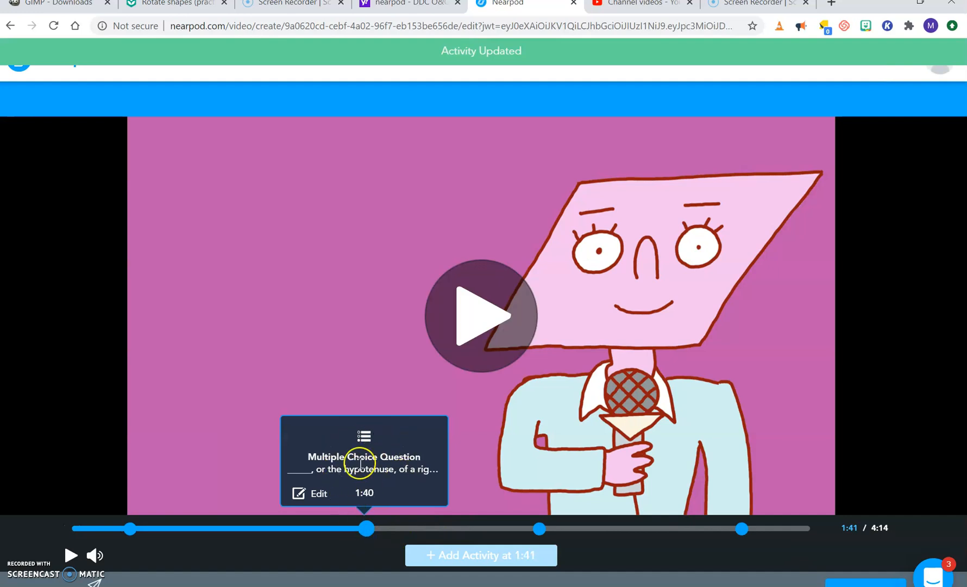
{"action": "left_click", "coordinate": [315, 492]}
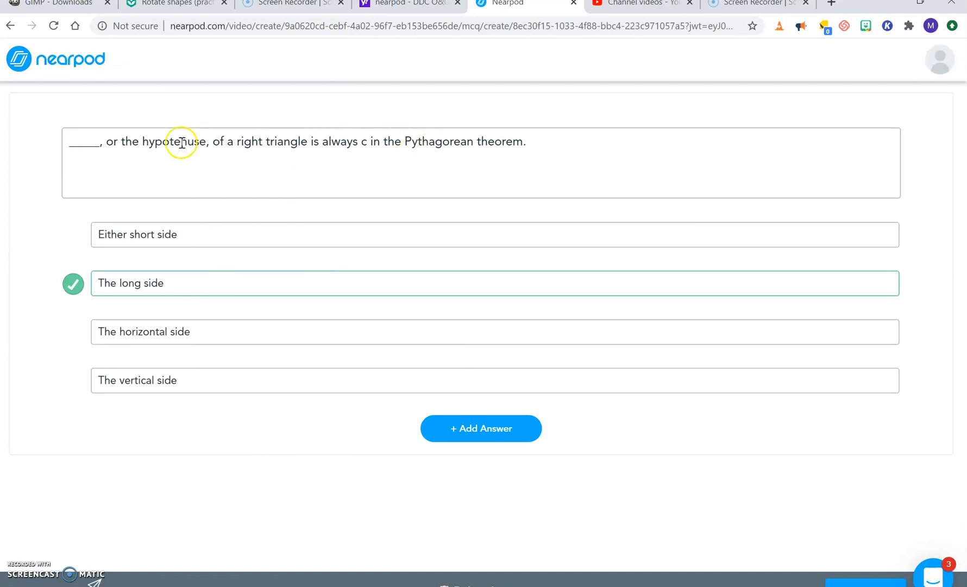
{"action": "left_click_drag", "start_coordinate": [555, 147], "coordinate": [222, 138]}
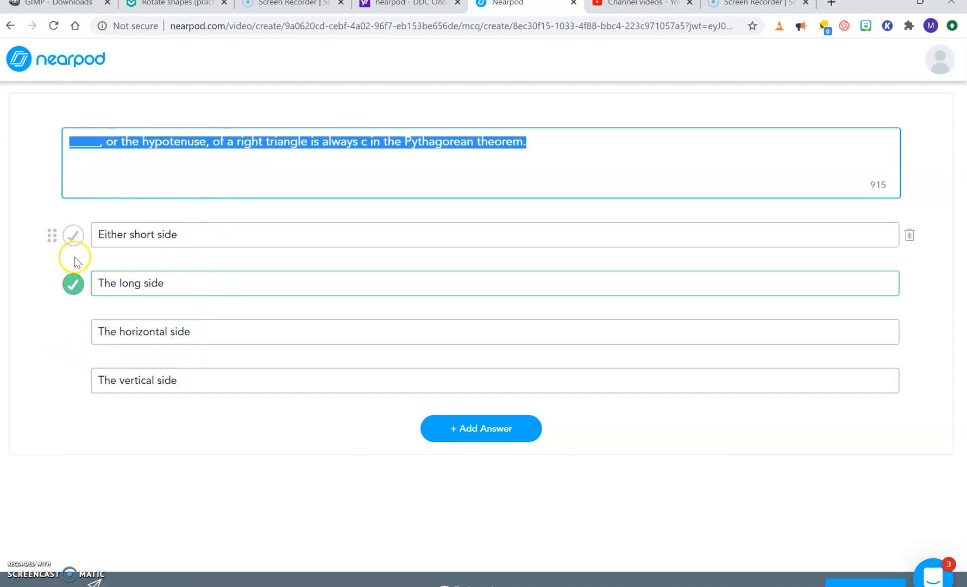
Step: Mark "Either short side" as the correct answer, switch it back to "The long side" and save the question
{"action": "left_click", "coordinate": [74, 237]}
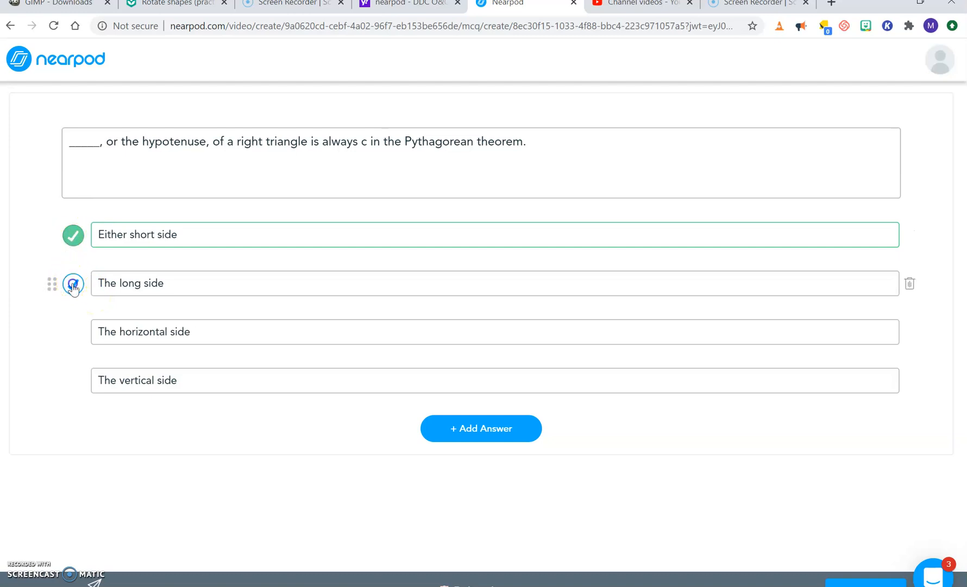
{"action": "left_click", "coordinate": [74, 286]}
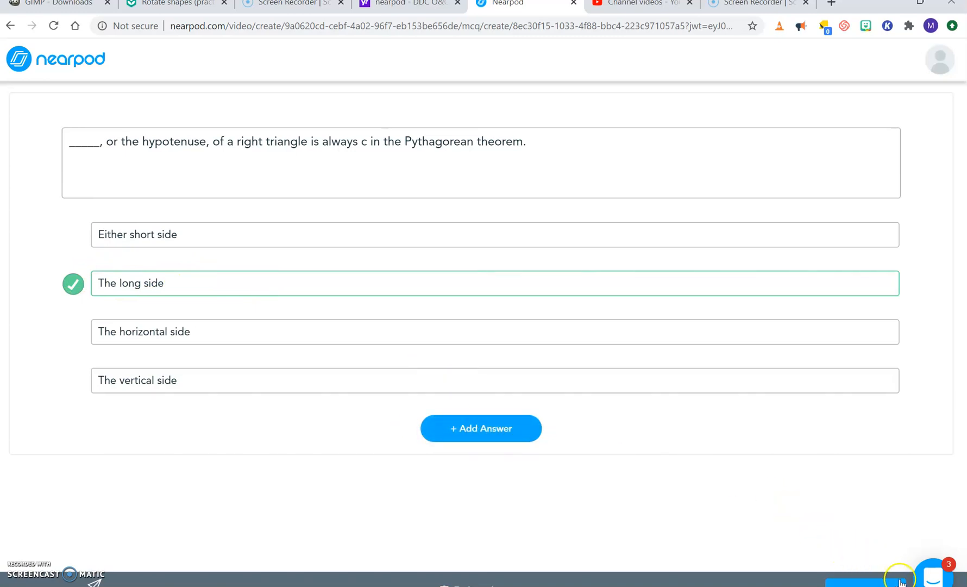
{"action": "left_click", "coordinate": [883, 584]}
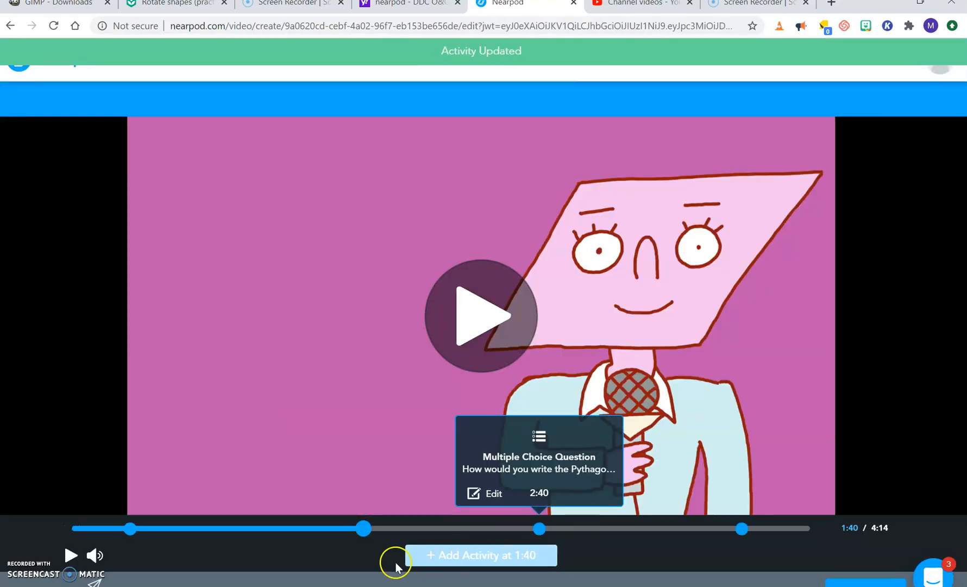
Step: Start a multiple-choice activity at 2:09 in the video, discard it and save the interactive video to the lesson
{"action": "left_click", "coordinate": [448, 528]}
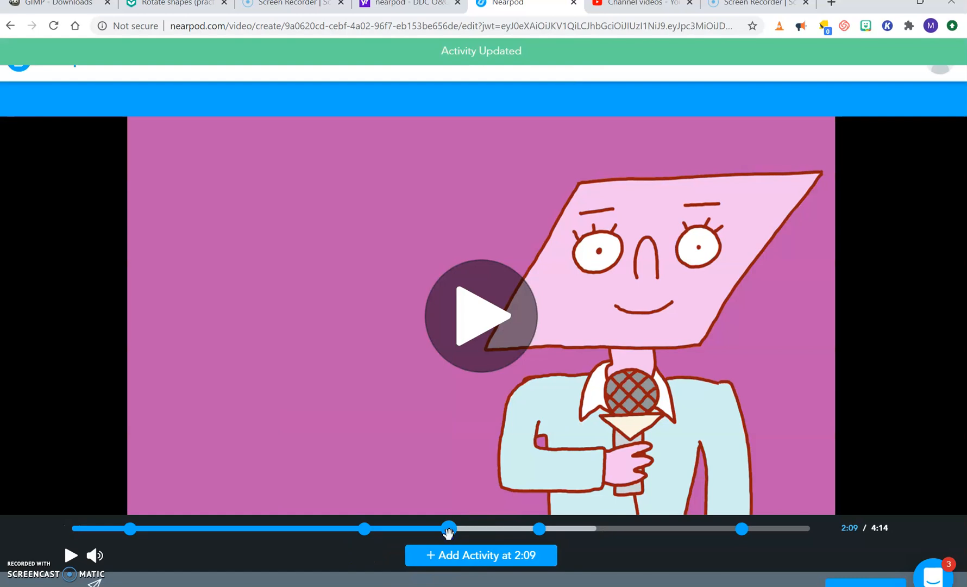
{"action": "left_click", "coordinate": [486, 308]}
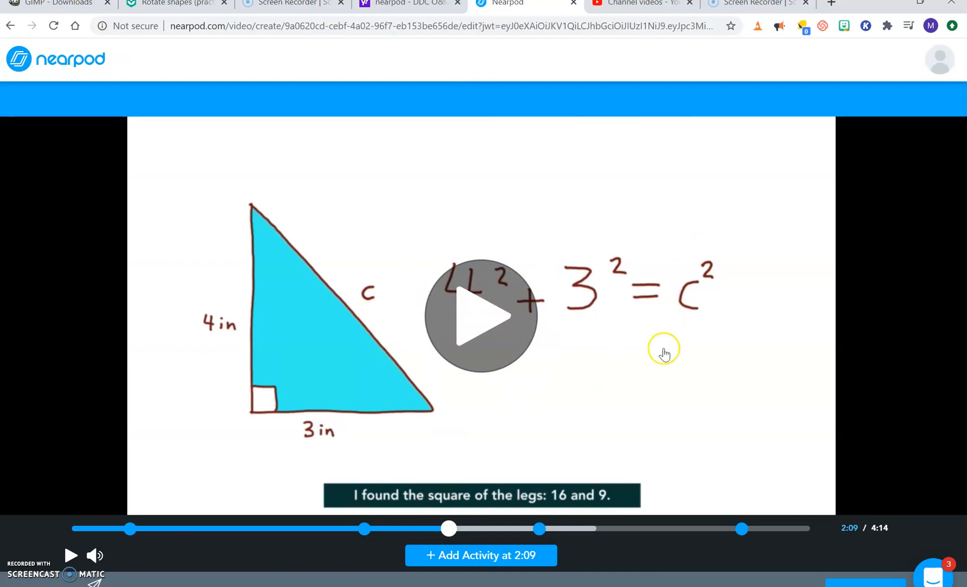
{"action": "left_click", "coordinate": [457, 560]}
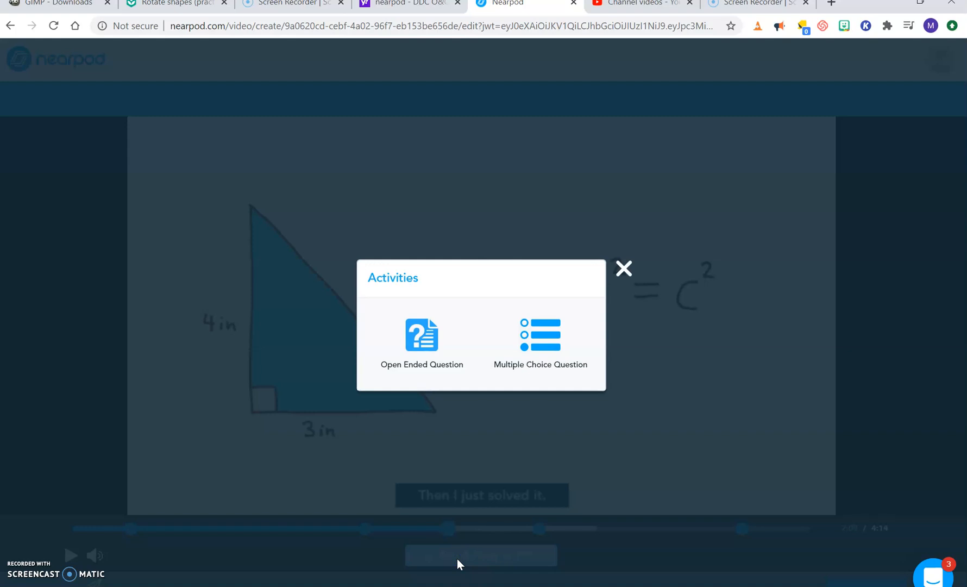
{"action": "left_click", "coordinate": [549, 343]}
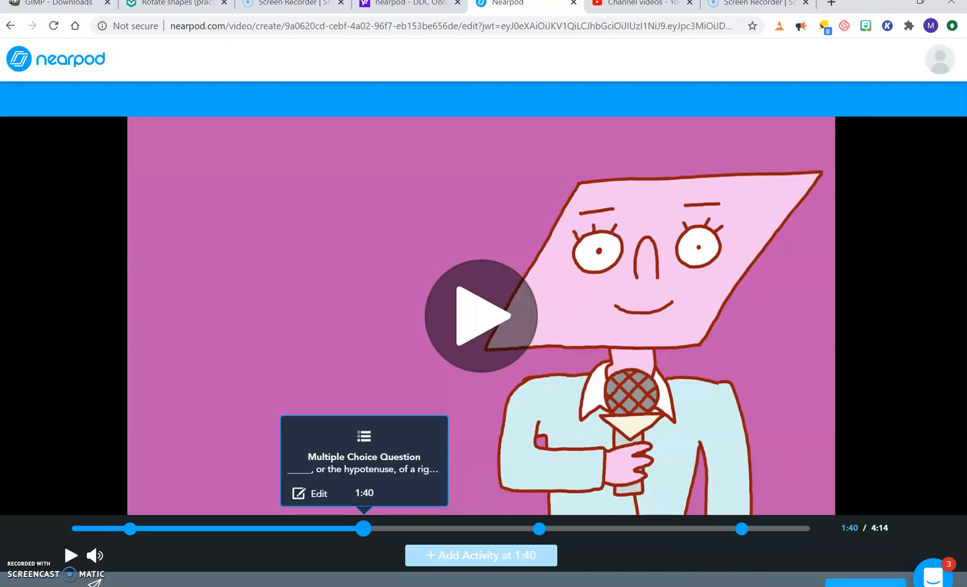
{"action": "left_click", "coordinate": [865, 581]}
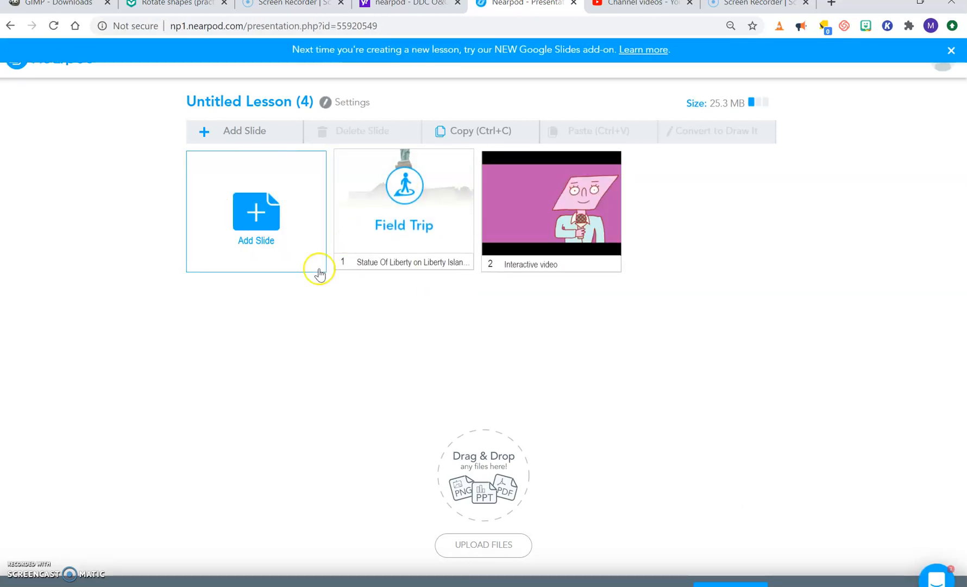
Step: Check what a new Web Content slide requires and close it without adding one
{"action": "left_click", "coordinate": [260, 216]}
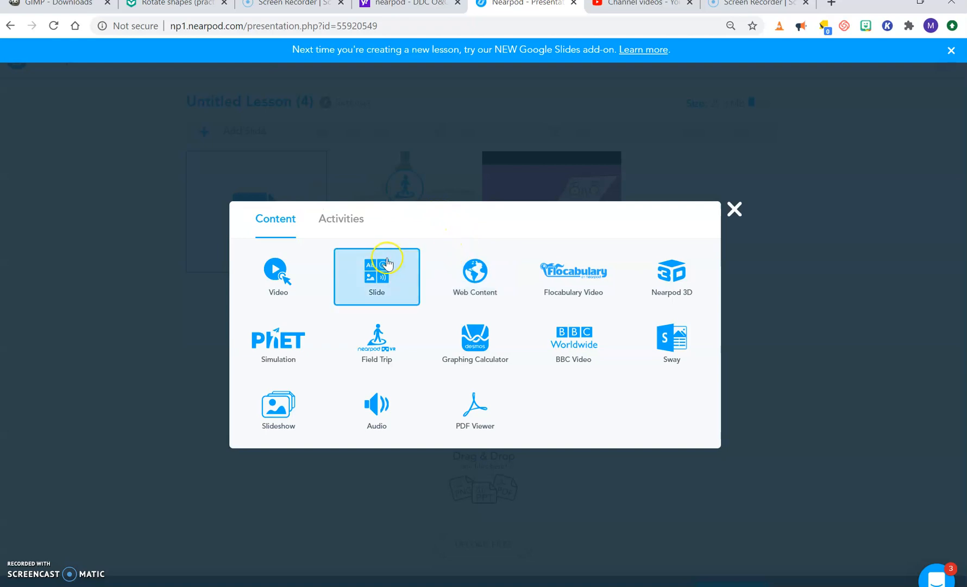
{"action": "left_click", "coordinate": [478, 287]}
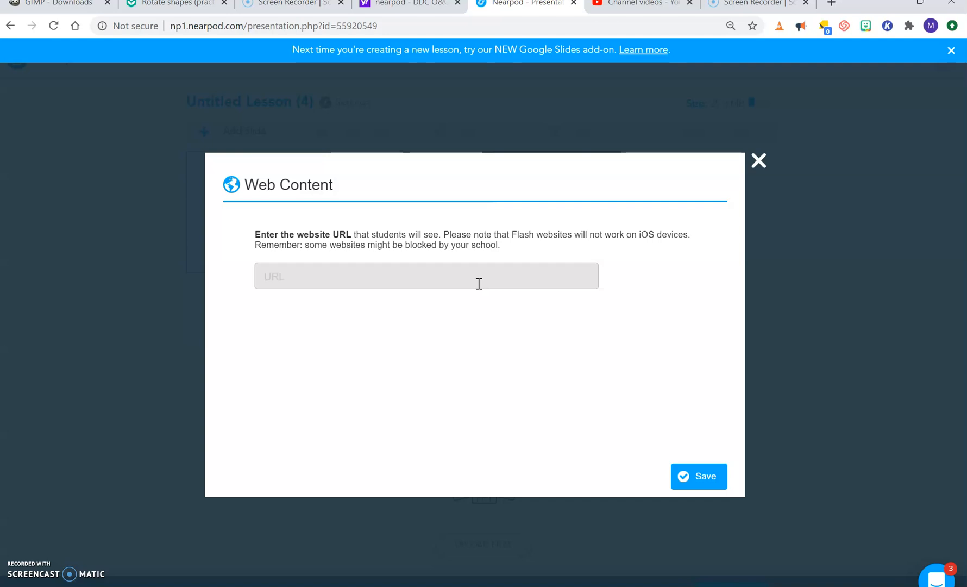
{"action": "left_click", "coordinate": [759, 161]}
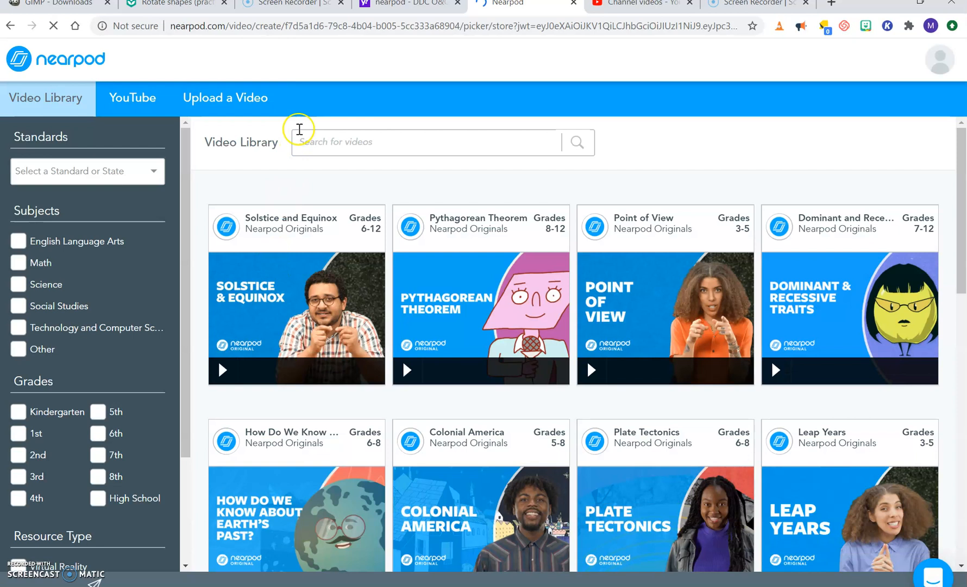
Step: Search YouTube for "trigonometry" and choose the video "What is Trigonometry? | Introduction to Trigonometry" for a new video slide
{"action": "left_click", "coordinate": [141, 98]}
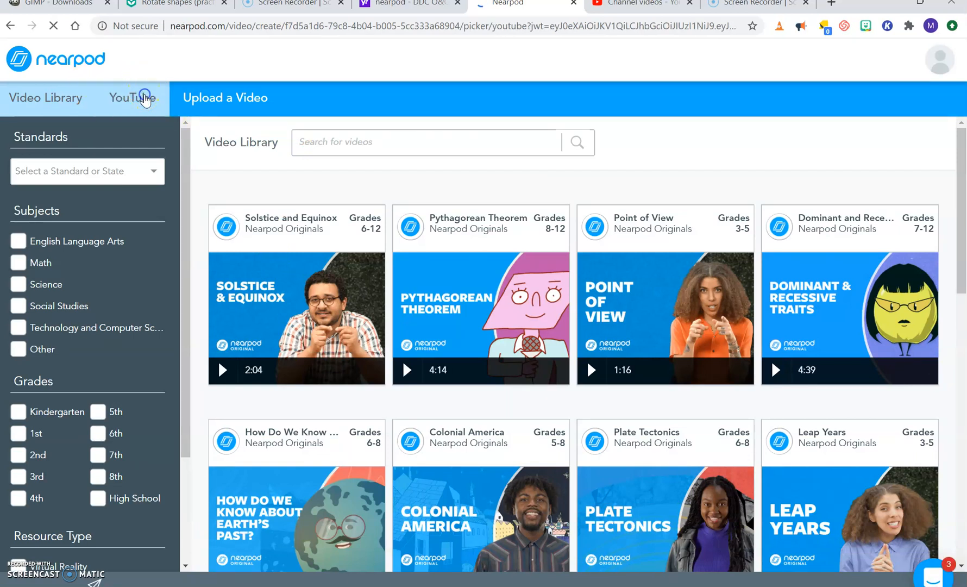
{"action": "left_click", "coordinate": [454, 142]}
{"action": "type", "text": "trigonometry"}
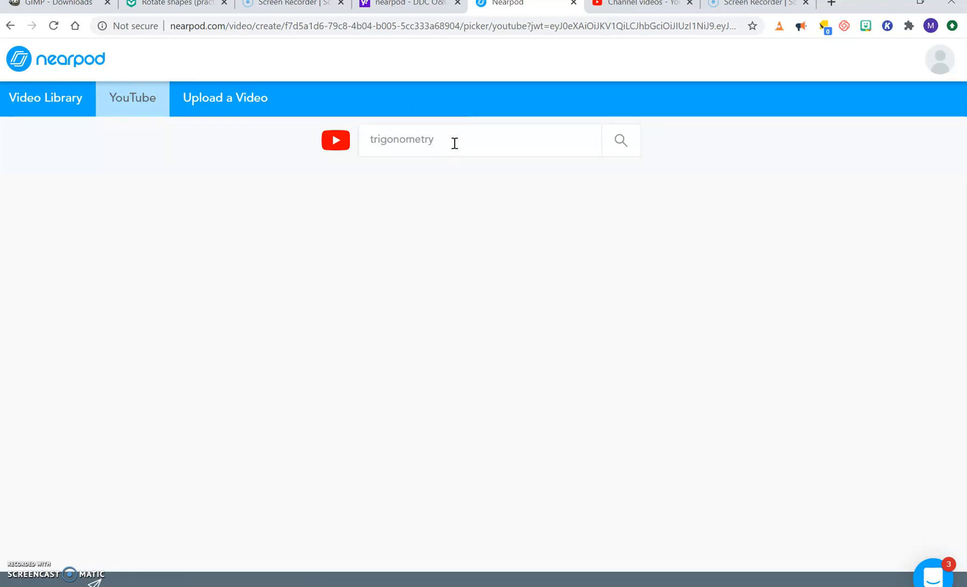
{"action": "key", "text": "Return"}
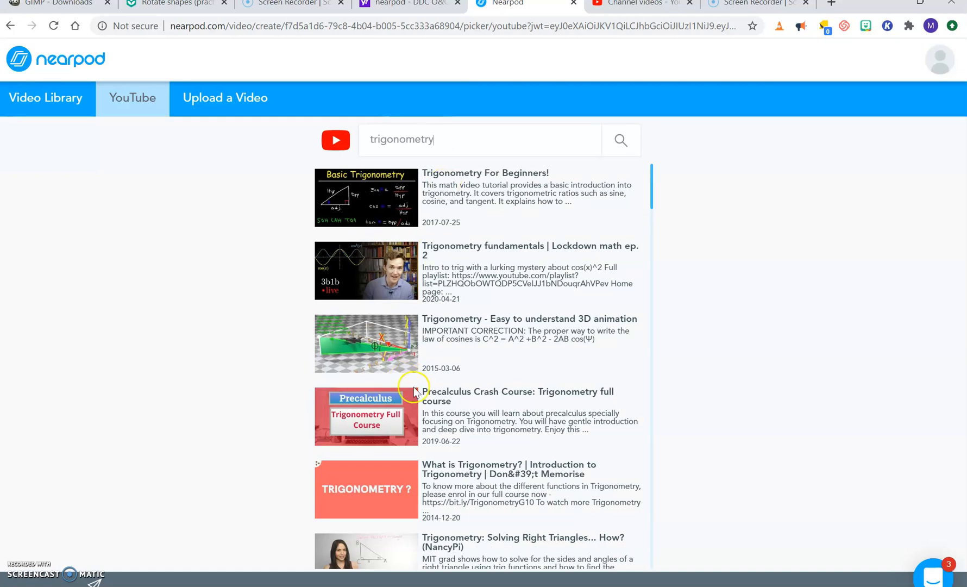
{"action": "left_click", "coordinate": [372, 491]}
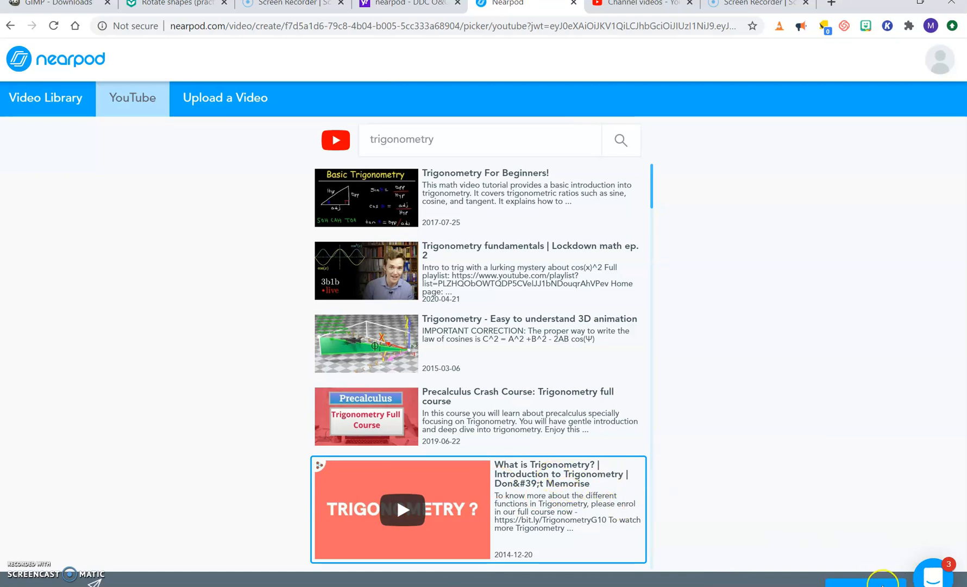
{"action": "left_click", "coordinate": [865, 583]}
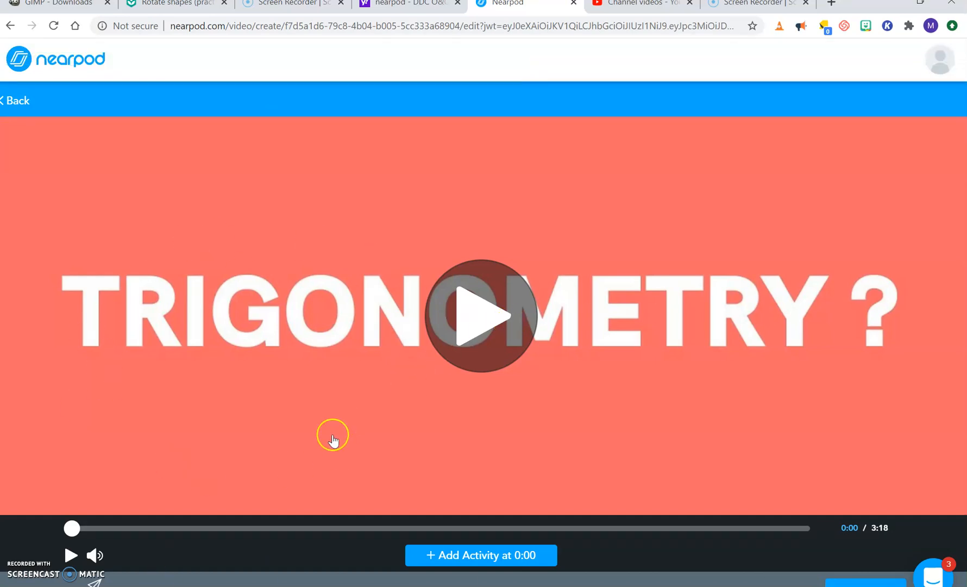
Step: Check the activity types available at 0:52 in the trigonometry video and save it to the lesson without any activity
{"action": "left_click_drag", "start_coordinate": [75, 527], "coordinate": [266, 520]}
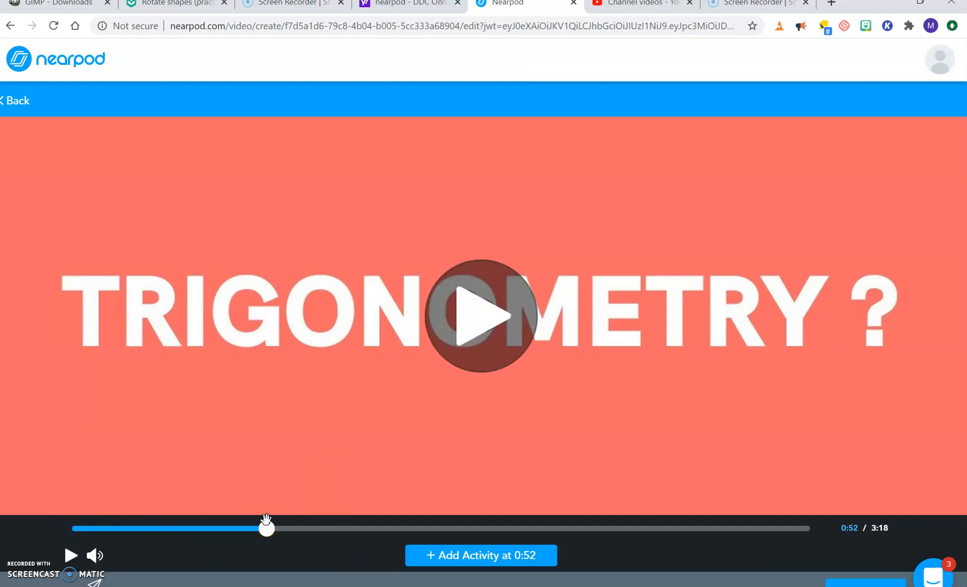
{"action": "left_click", "coordinate": [470, 555]}
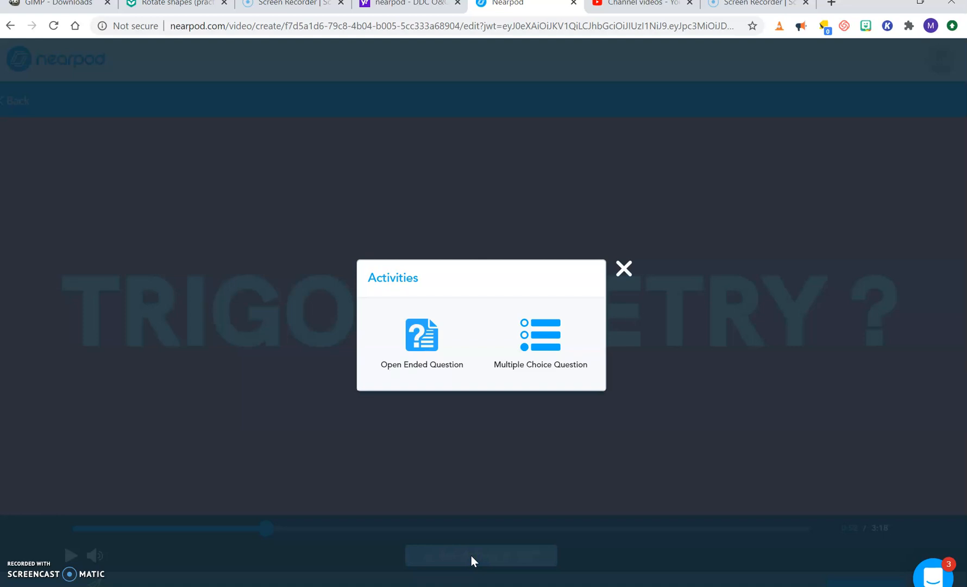
{"action": "left_click", "coordinate": [625, 270]}
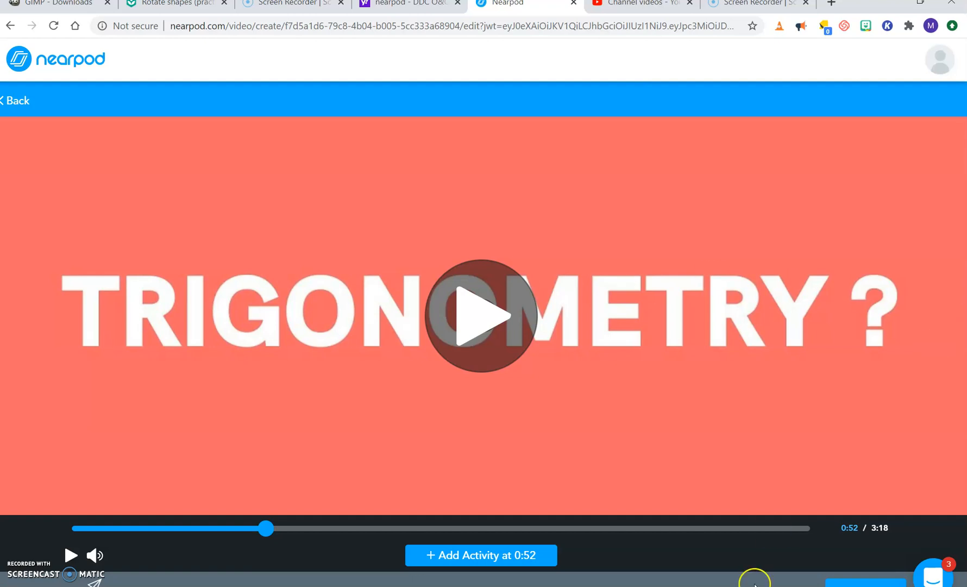
{"action": "left_click", "coordinate": [865, 585]}
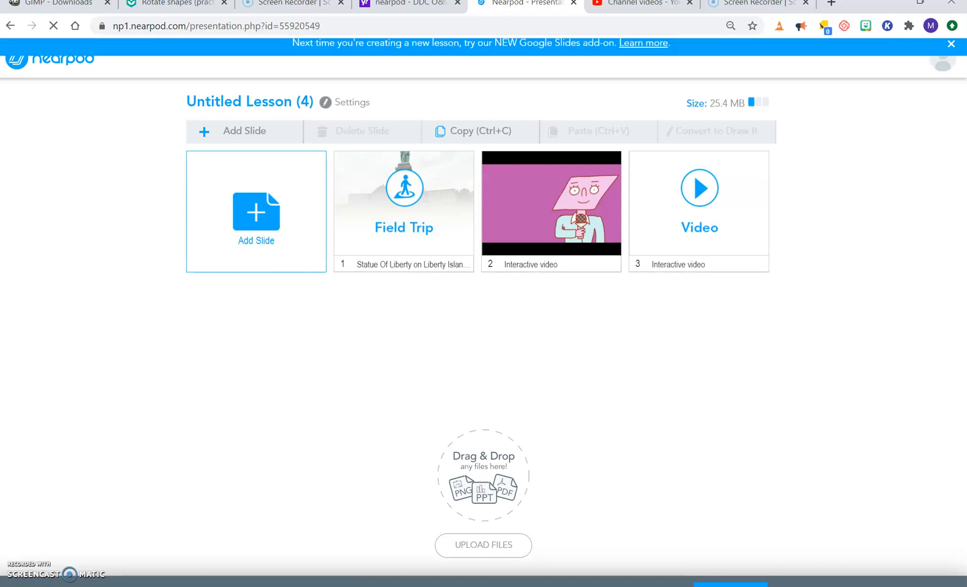
Step: Check how a video file can be uploaded from the computer for a new slide, and cancel without choosing one
{"action": "left_click", "coordinate": [721, 219]}
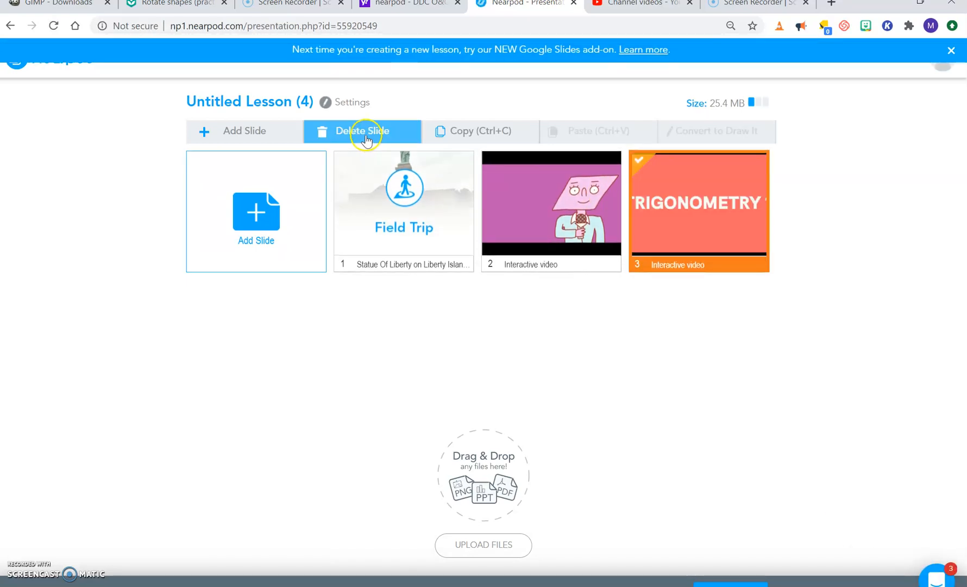
{"action": "left_click", "coordinate": [283, 240]}
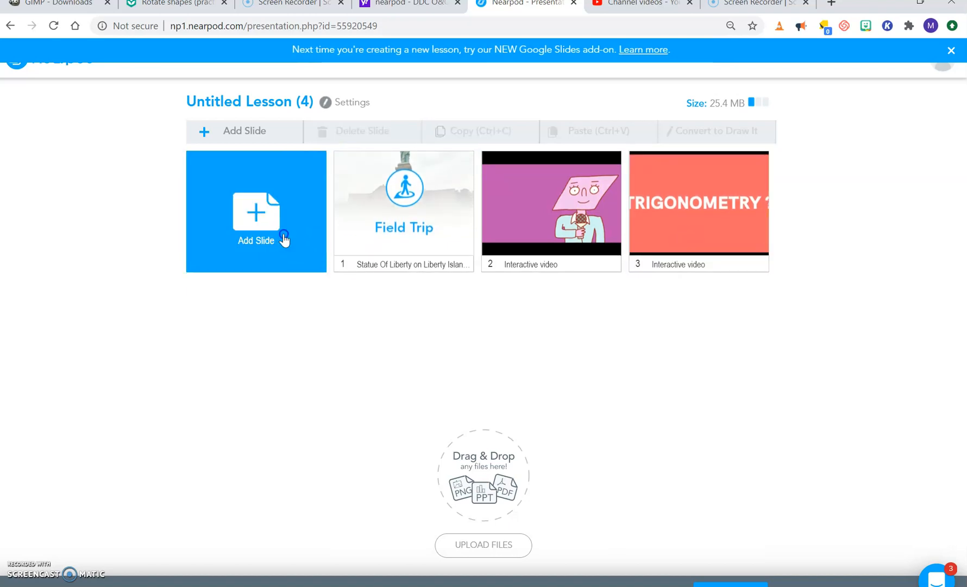
{"action": "left_click", "coordinate": [278, 285]}
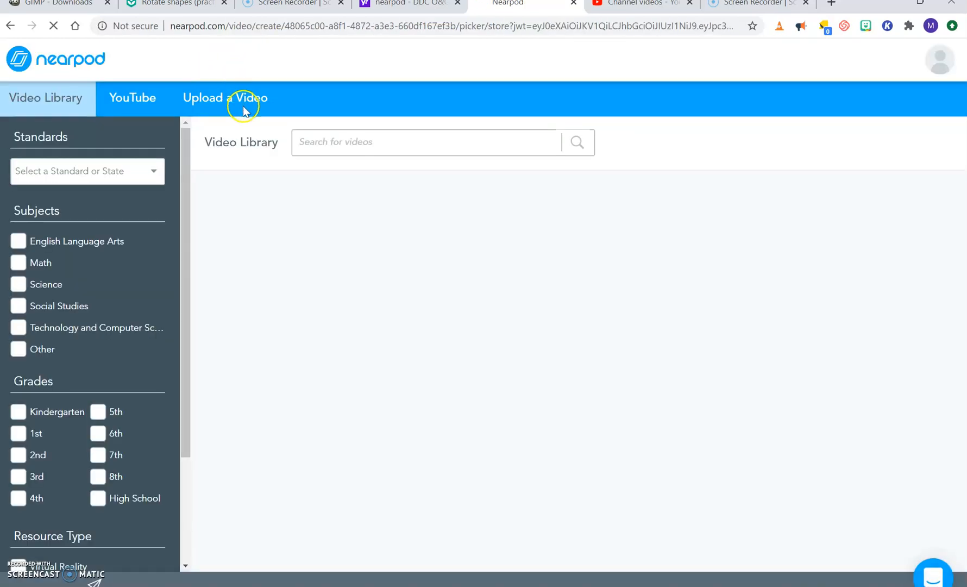
{"action": "left_click", "coordinate": [243, 106]}
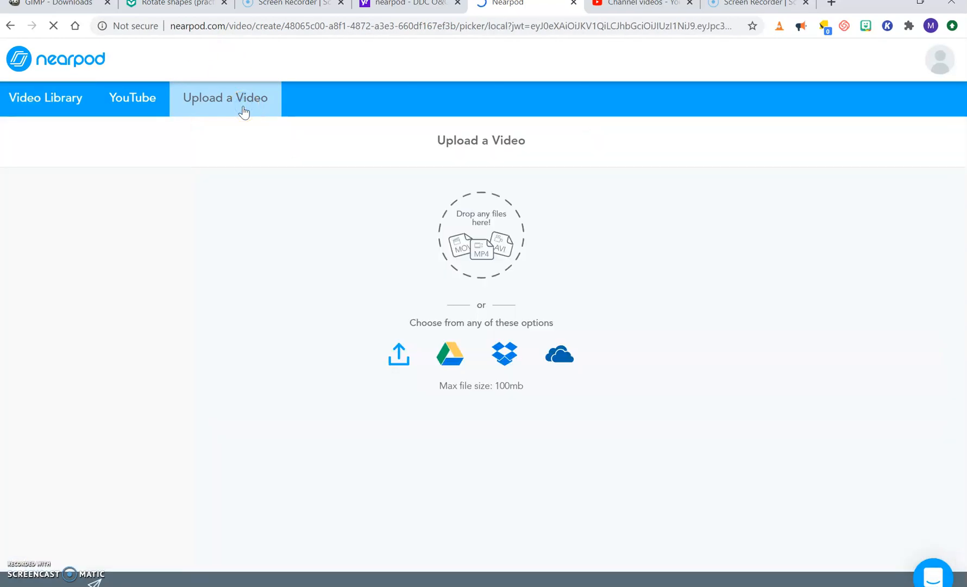
{"action": "left_click", "coordinate": [399, 356]}
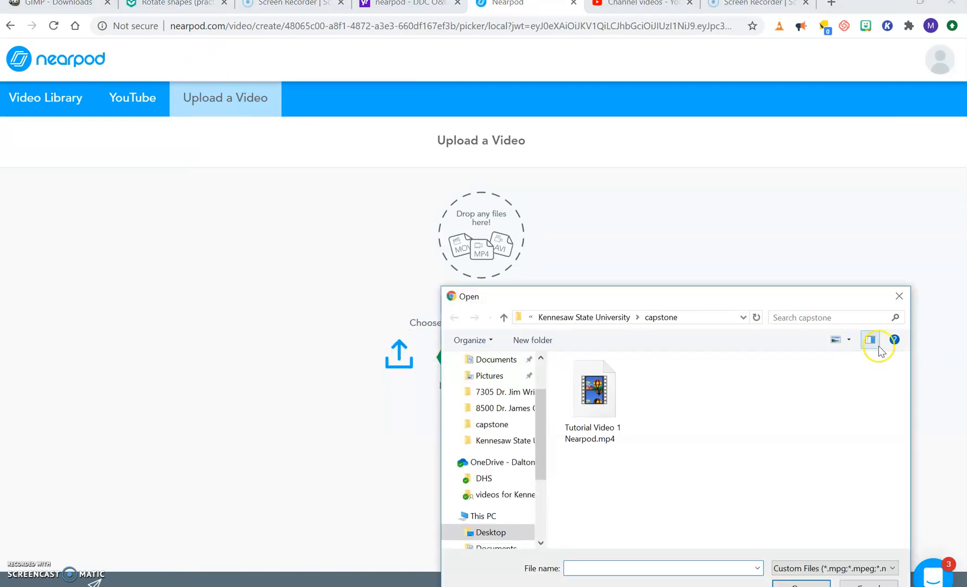
{"action": "left_click", "coordinate": [900, 298]}
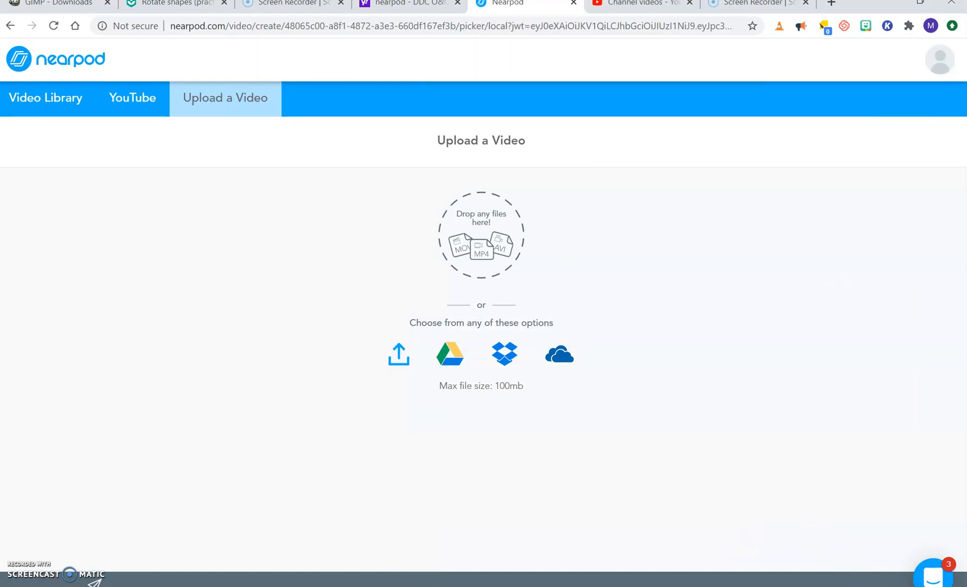
{"action": "left_click", "coordinate": [673, 584]}
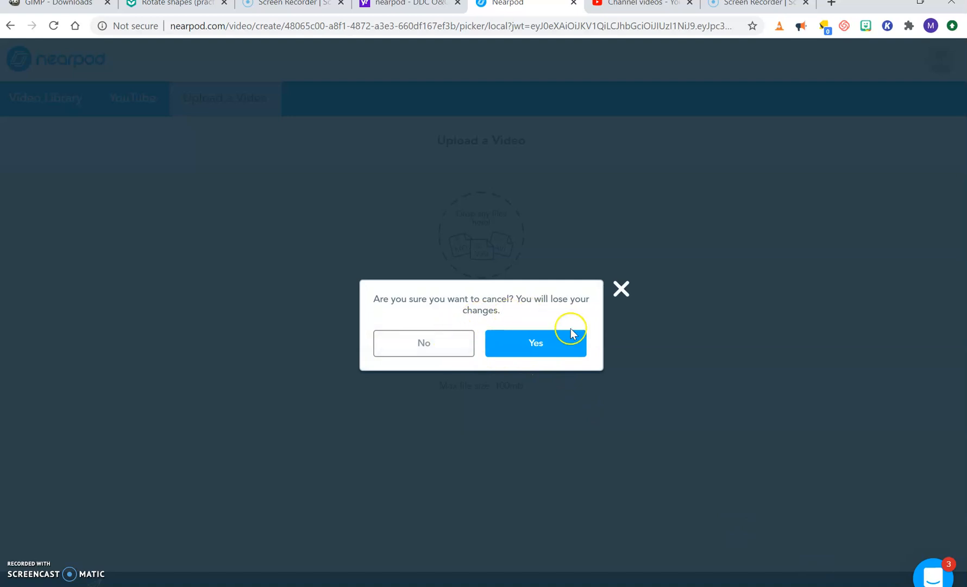
{"action": "left_click", "coordinate": [542, 343]}
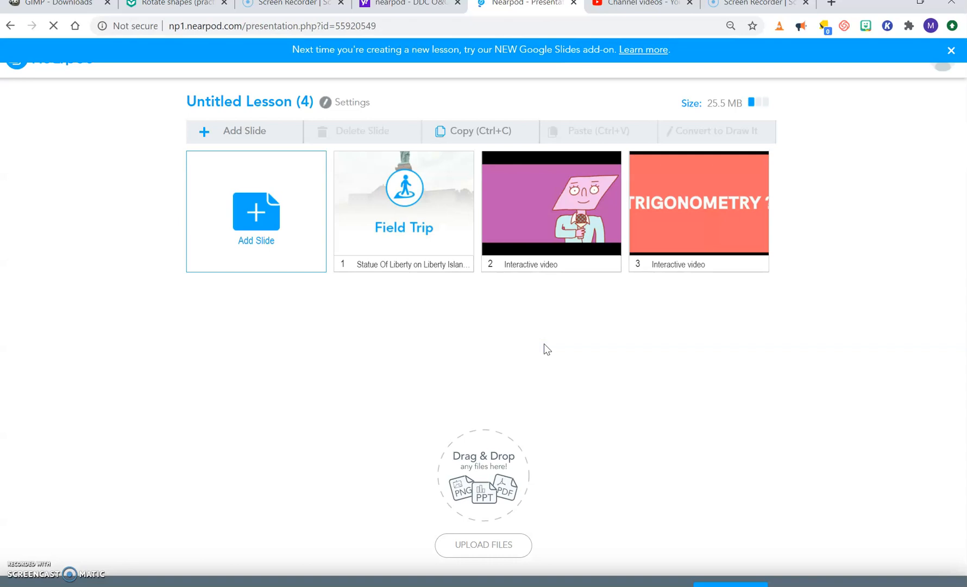
Step: Add a Nearpod 3D slide with the Aztec Temple from Staff Picks after previewing and rotating the model
{"action": "left_click", "coordinate": [248, 206]}
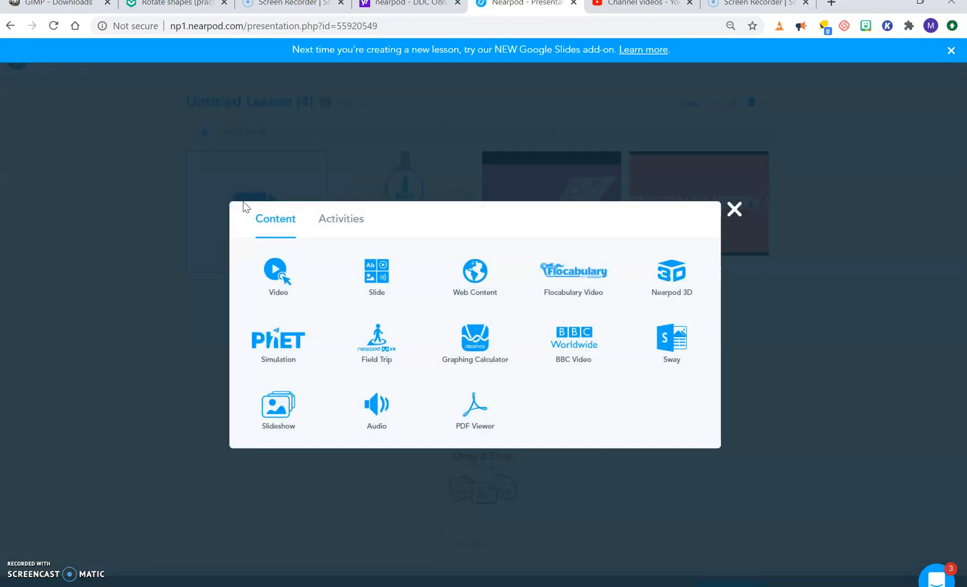
{"action": "left_click", "coordinate": [675, 285]}
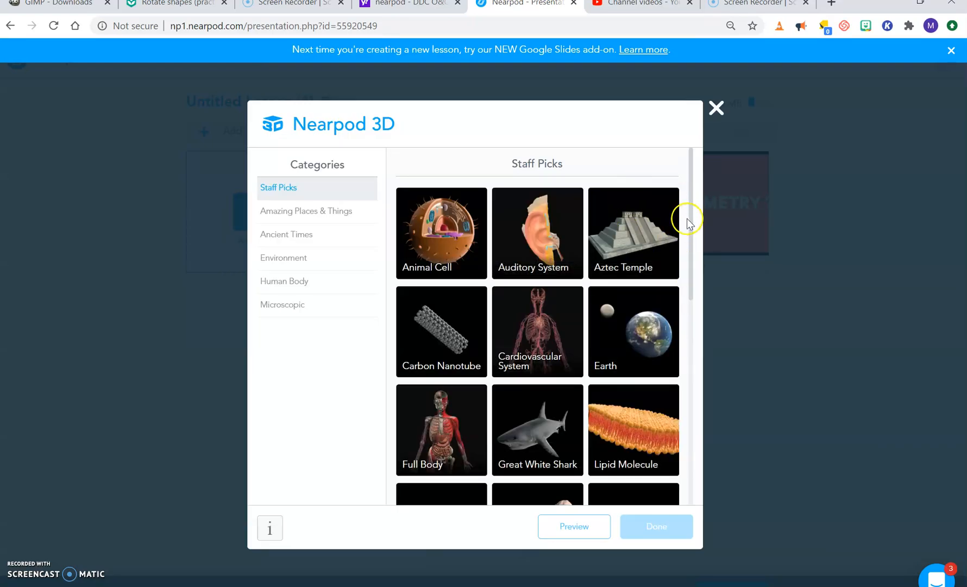
{"action": "left_click_drag", "start_coordinate": [691, 227], "coordinate": [664, 179]}
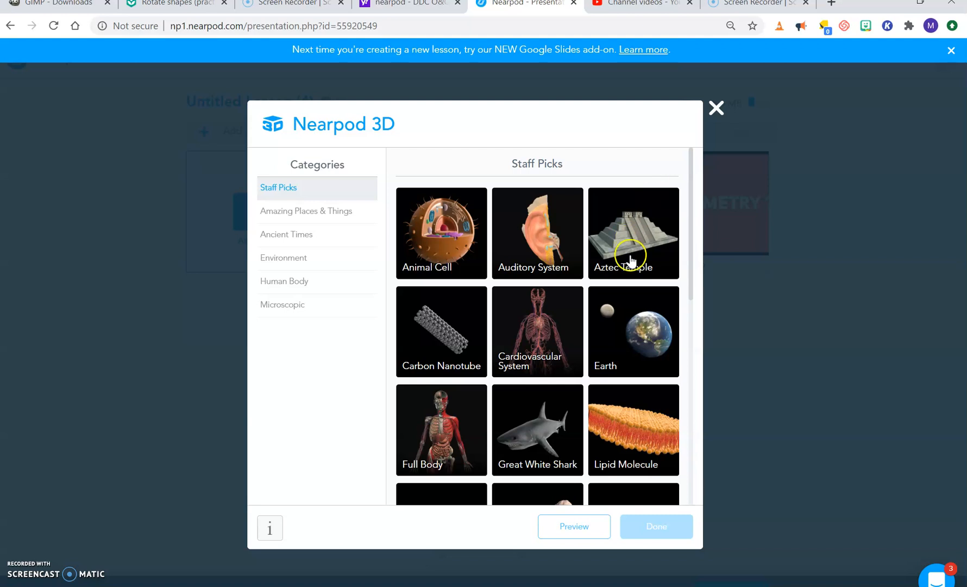
{"action": "left_click", "coordinate": [623, 234]}
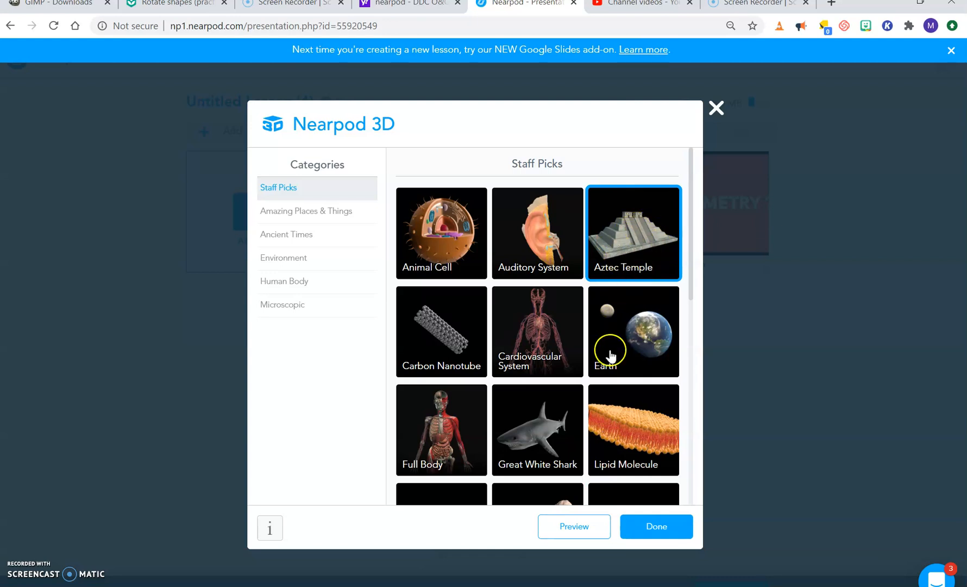
{"action": "left_click", "coordinate": [579, 528]}
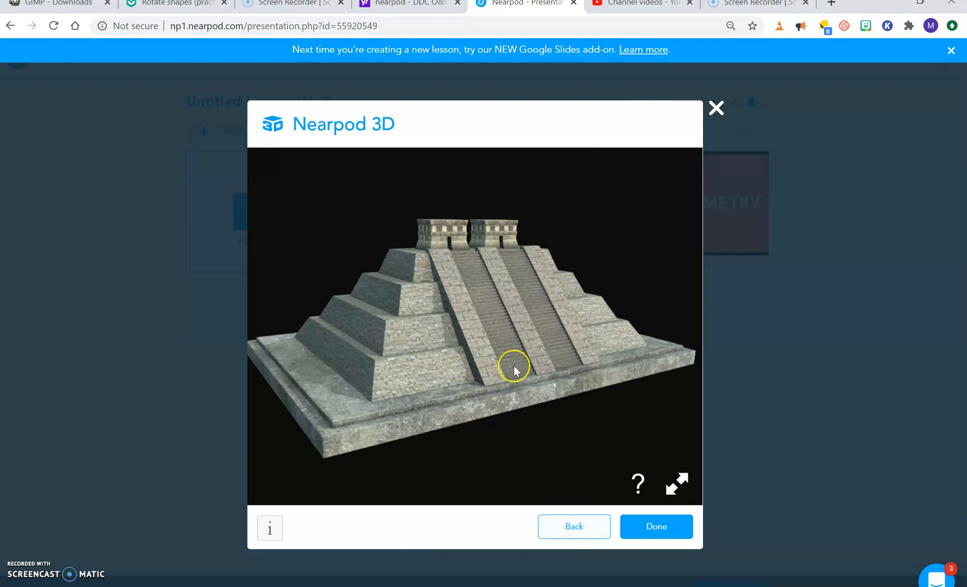
{"action": "left_click_drag", "start_coordinate": [566, 347], "coordinate": [660, 417]}
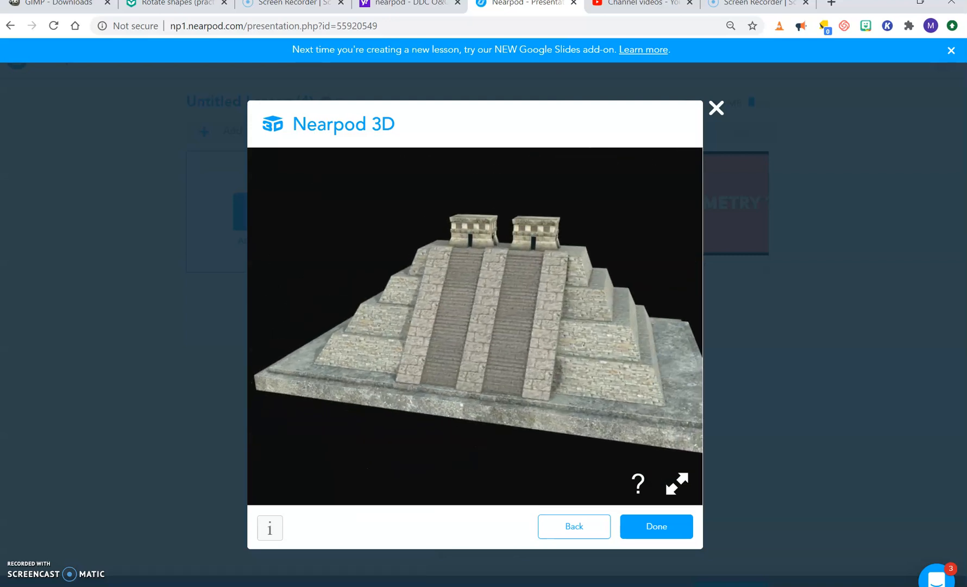
{"action": "left_click_drag", "start_coordinate": [660, 417], "coordinate": [673, 492]}
{"action": "left_click", "coordinate": [658, 530]}
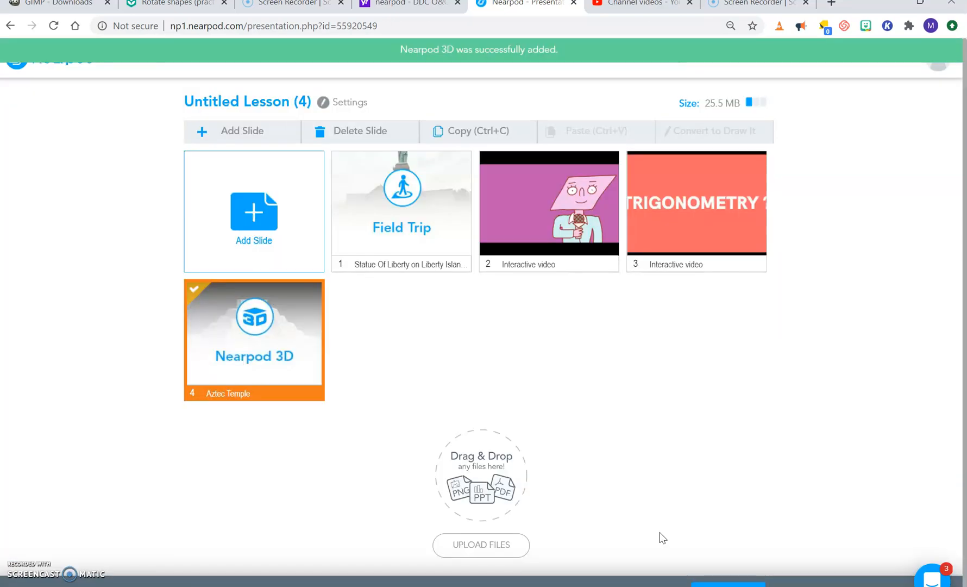
Step: Browse the Nearpod 3D categories from Amazing Places & Things through Microscopic for a new slide, and close without adding a model
{"action": "left_click", "coordinate": [253, 215]}
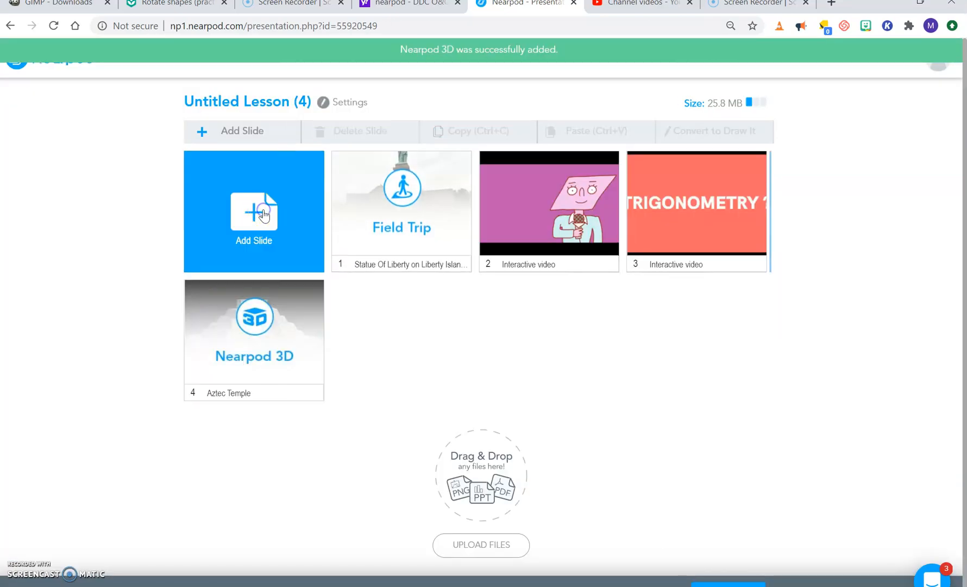
{"action": "left_click", "coordinate": [675, 285]}
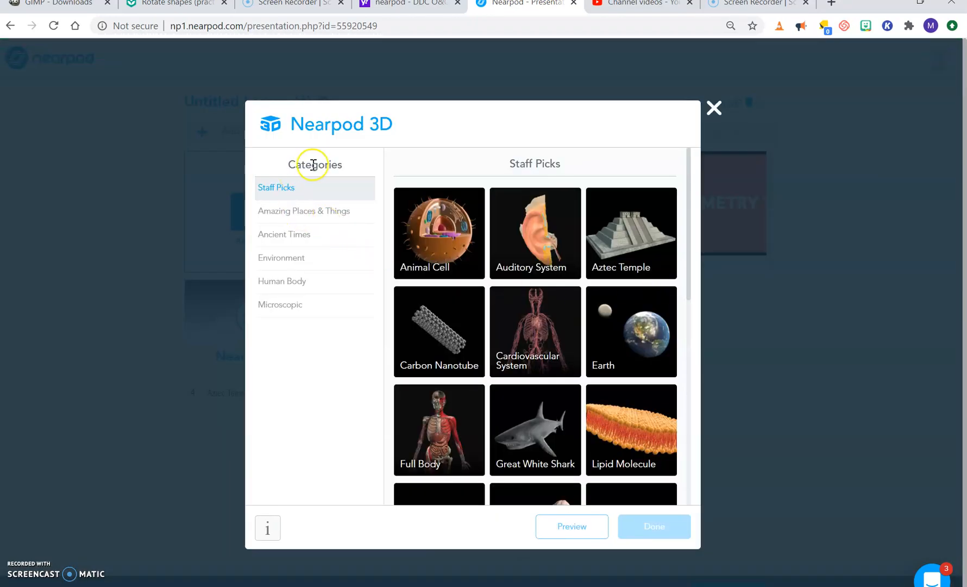
{"action": "left_click", "coordinate": [294, 223]}
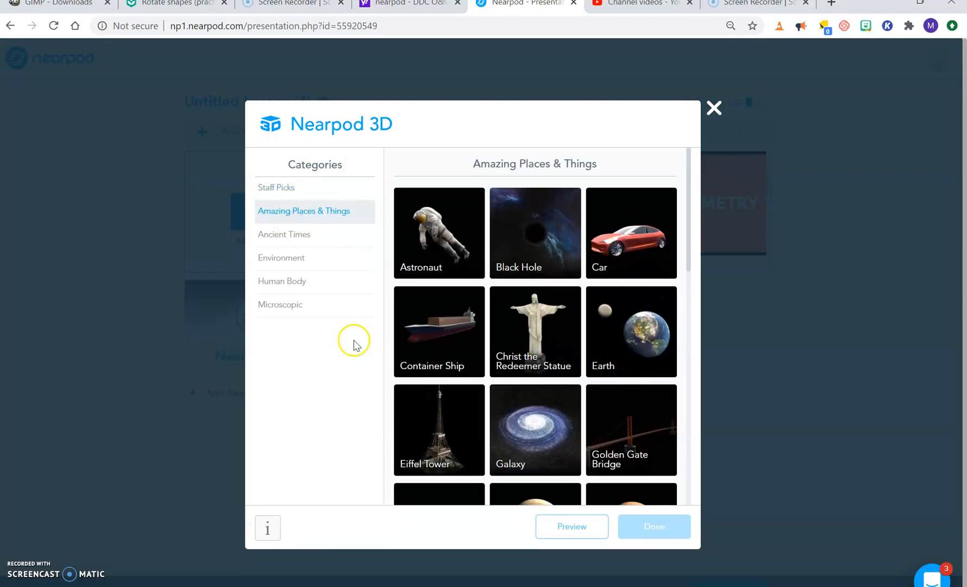
{"action": "left_click", "coordinate": [295, 240]}
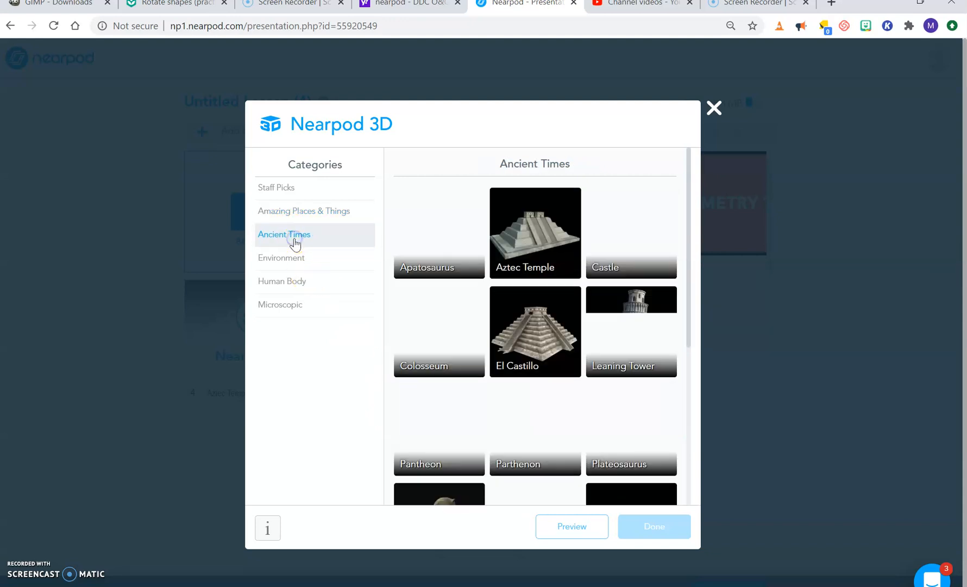
{"action": "left_click", "coordinate": [295, 256]}
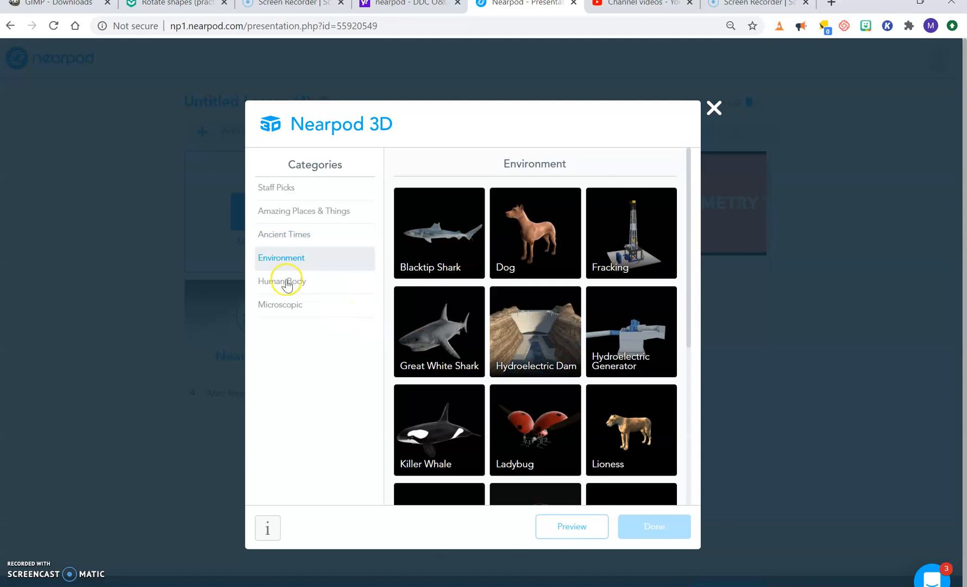
{"action": "left_click", "coordinate": [292, 283]}
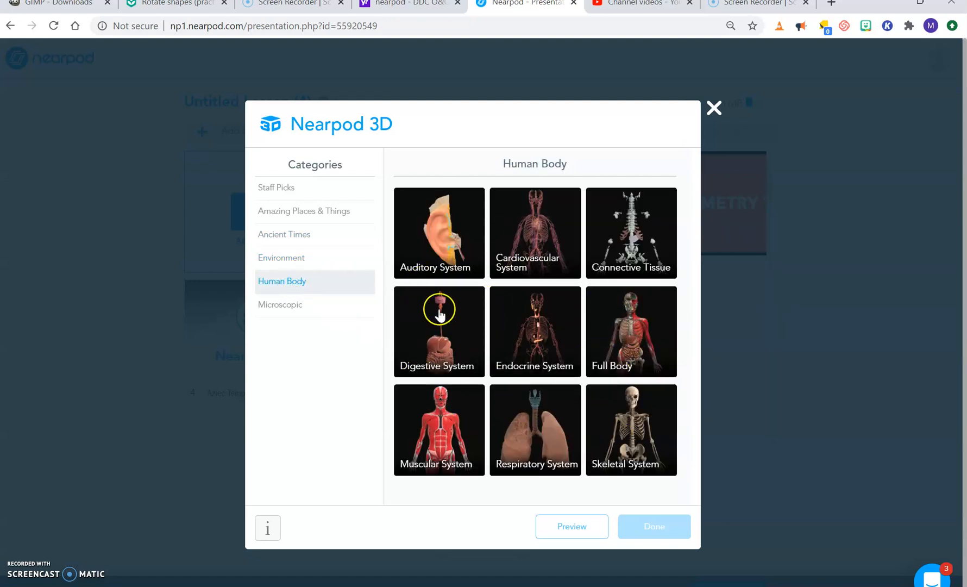
{"action": "left_click", "coordinate": [305, 306]}
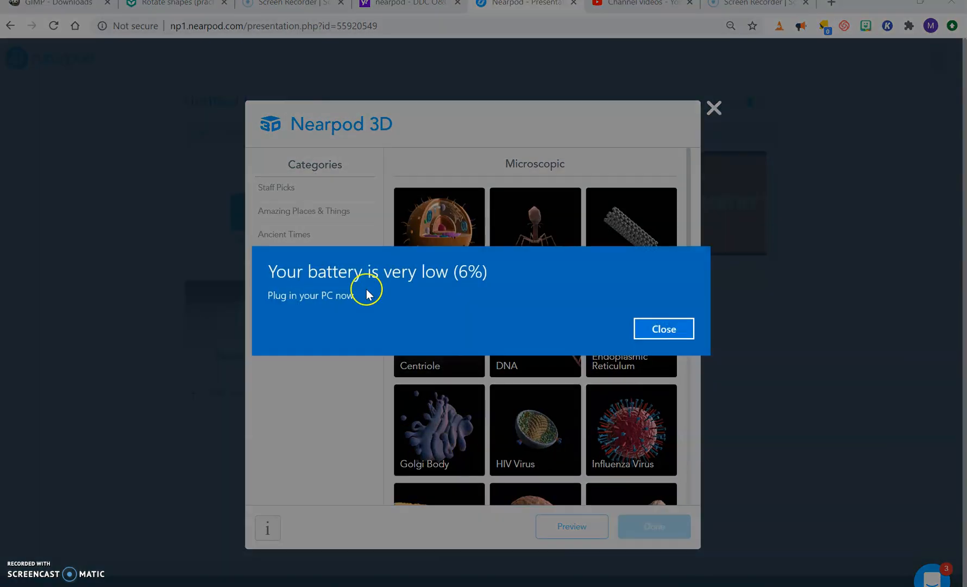
{"action": "left_click", "coordinate": [663, 333]}
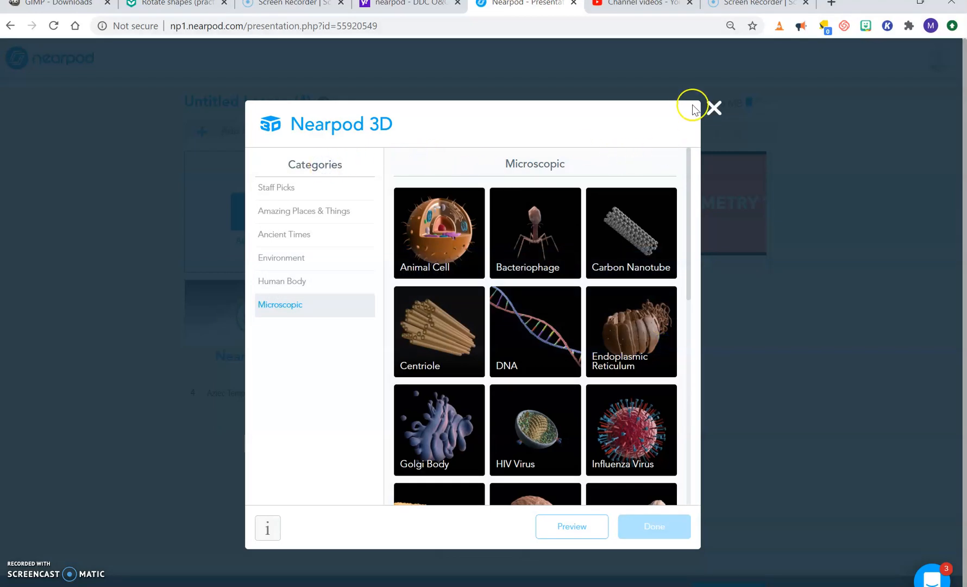
{"action": "left_click", "coordinate": [712, 109]}
{"action": "left_click", "coordinate": [287, 245]}
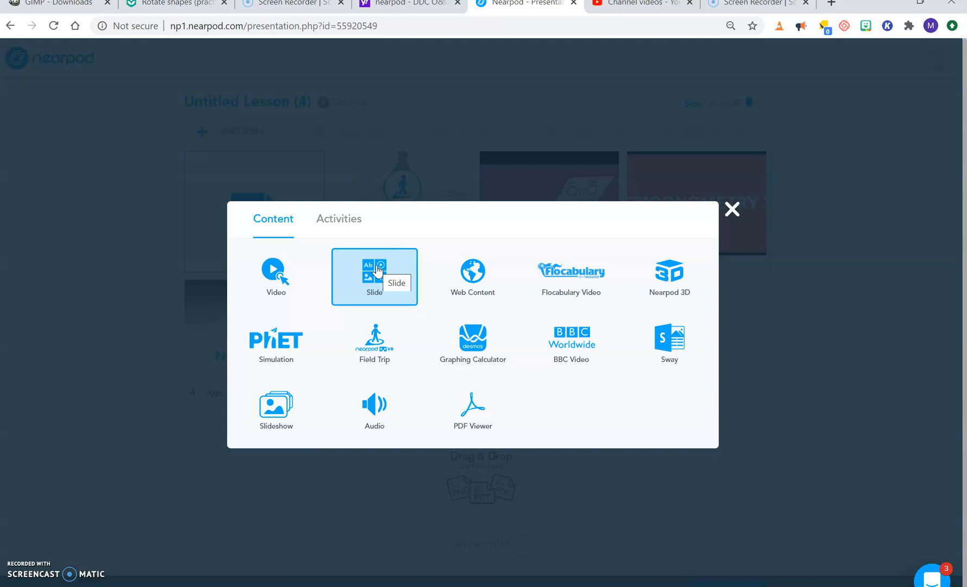
{"action": "left_click", "coordinate": [491, 352]}
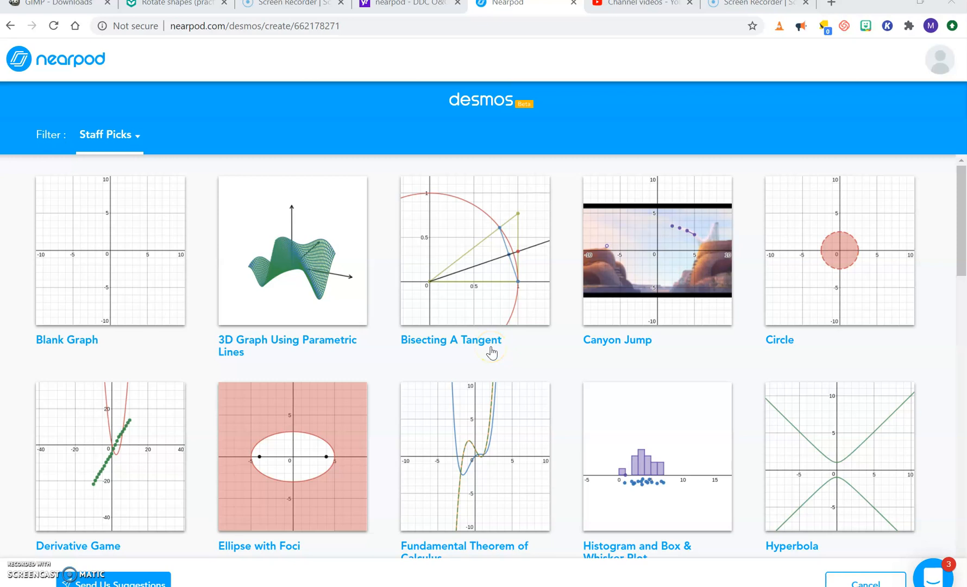
{"action": "left_click", "coordinate": [13, 25]}
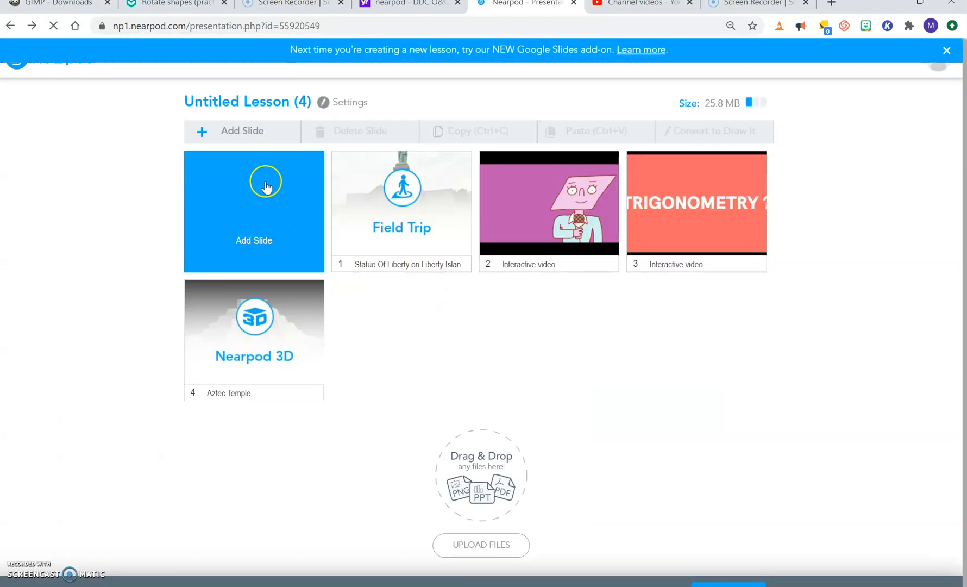
Step: Start a Graphing Calculator slide, browse the Desmos staff picks and open the preview of Slope Intercept Form
{"action": "left_click", "coordinate": [277, 222]}
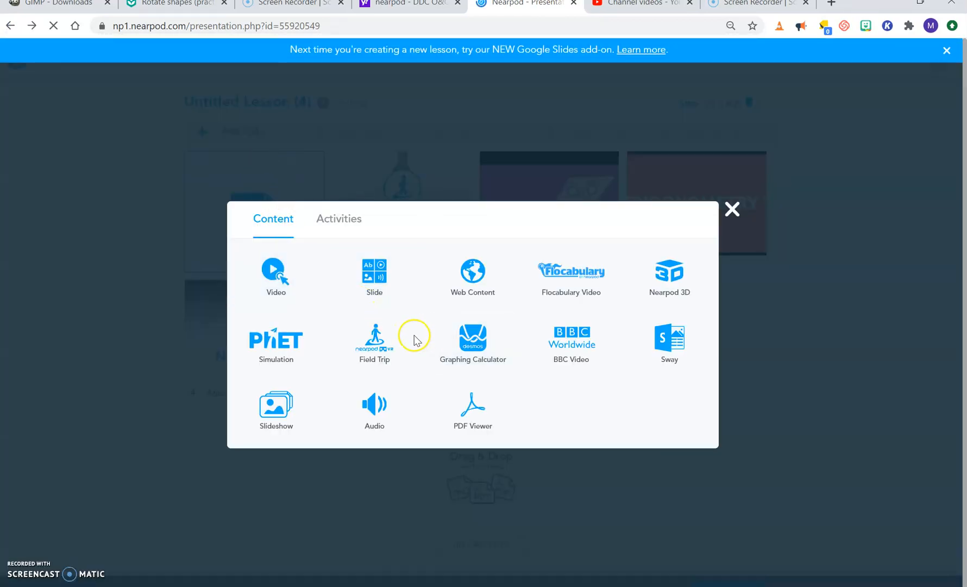
{"action": "left_click", "coordinate": [469, 353]}
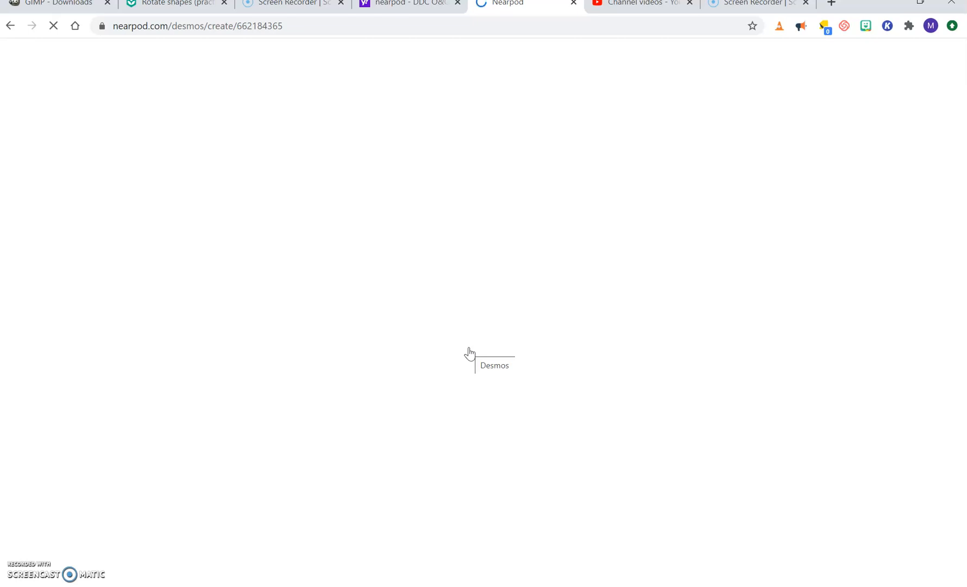
{"action": "key", "text": "XF86AudioLowerVolume"}
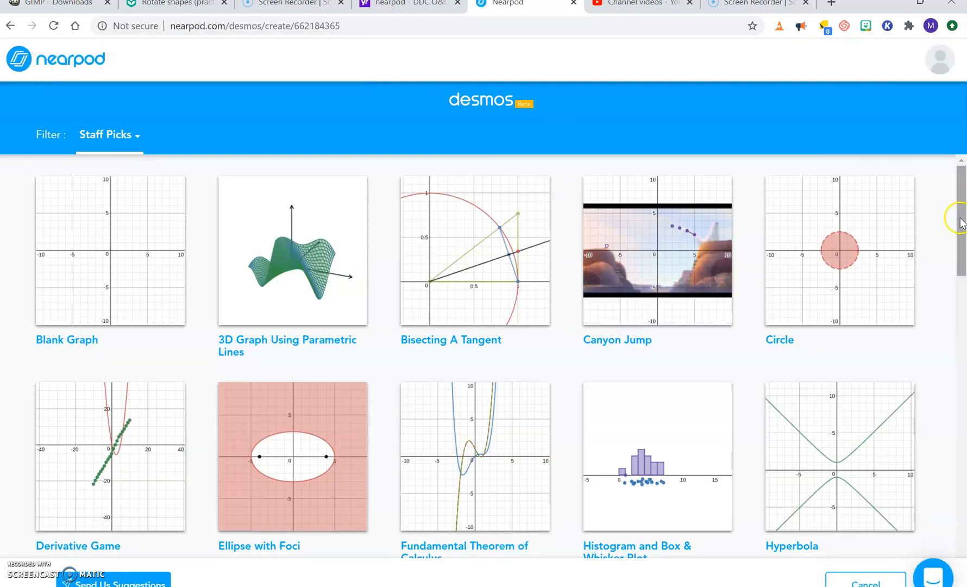
{"action": "left_click_drag", "start_coordinate": [961, 224], "coordinate": [942, 232]}
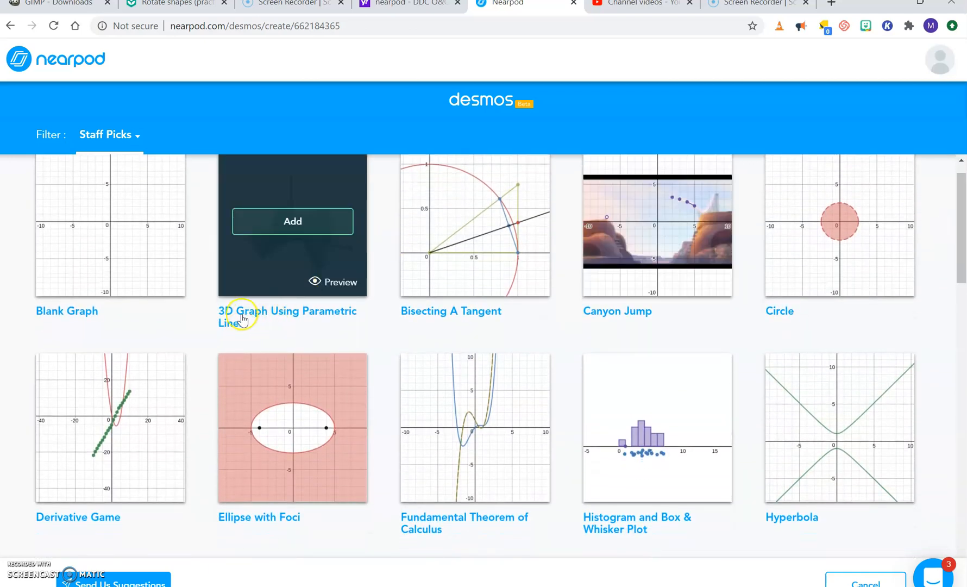
{"action": "mouse_move", "coordinate": [102, 300]}
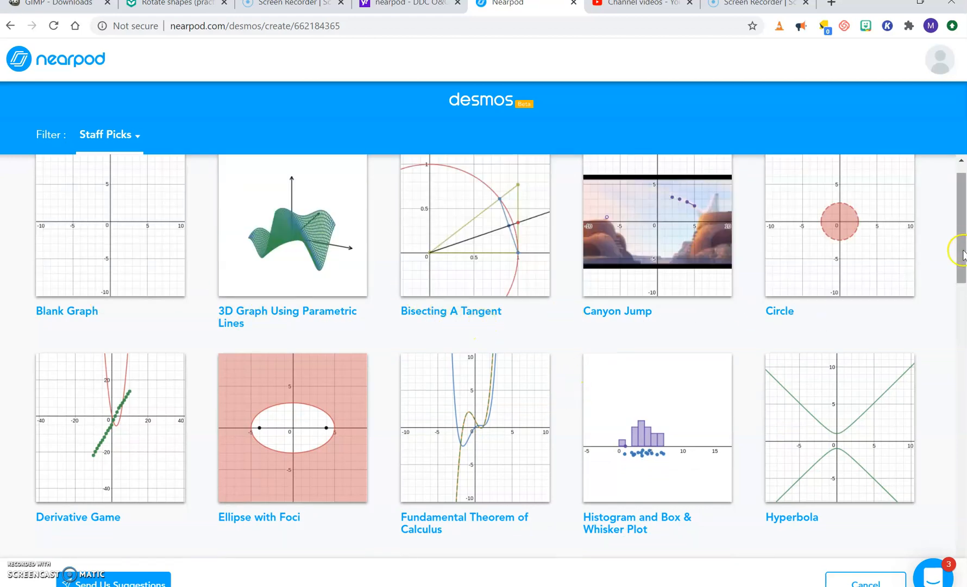
{"action": "left_click_drag", "start_coordinate": [962, 223], "coordinate": [954, 413]}
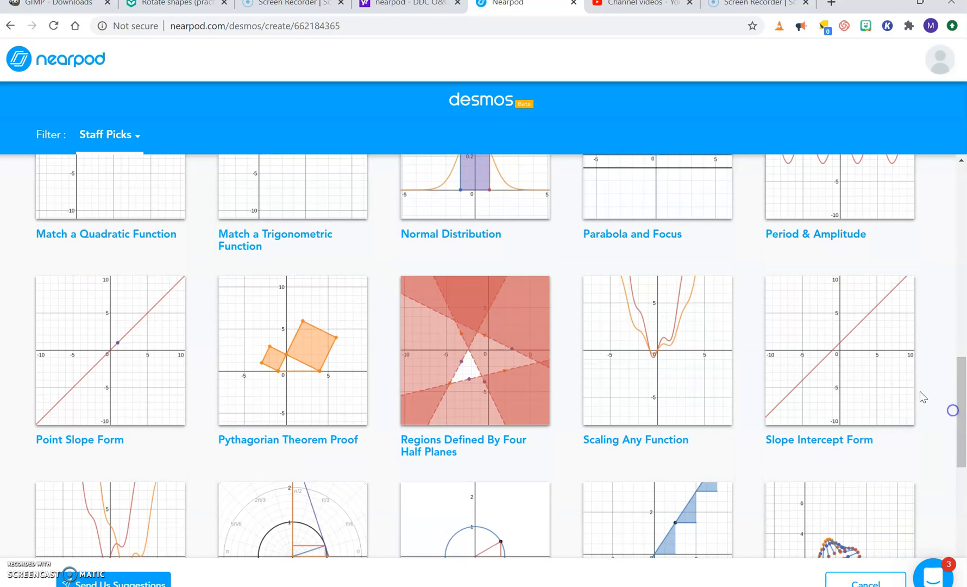
{"action": "mouse_move", "coordinate": [841, 352]}
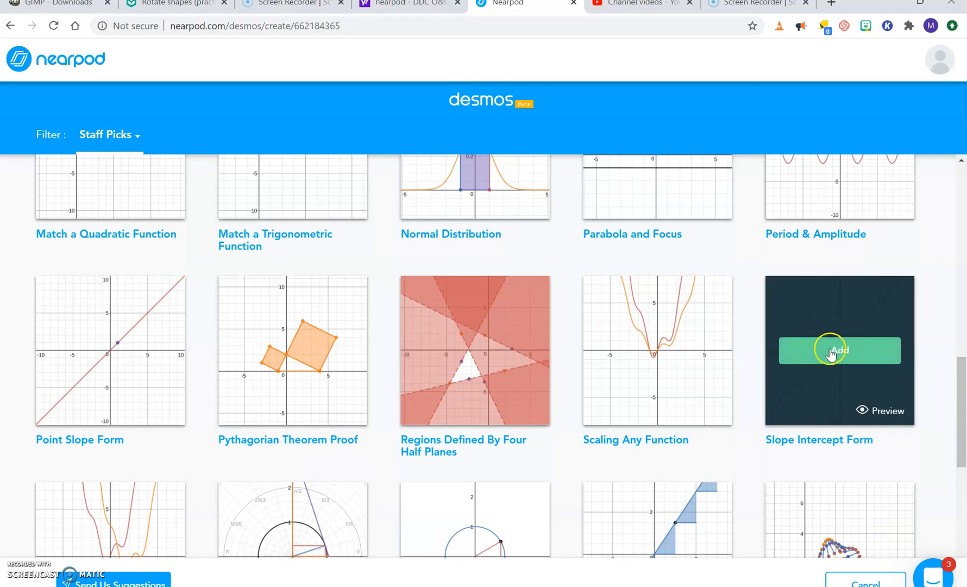
{"action": "left_click", "coordinate": [880, 411]}
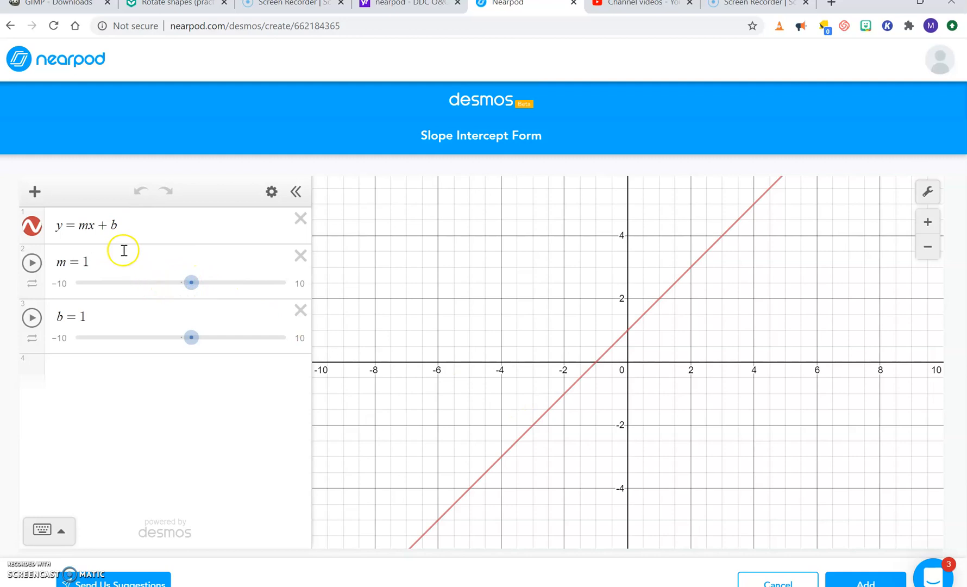
Step: Set b to 2.9 in the Slope Intercept Form graph and add the graph to the lesson
{"action": "mouse_move", "coordinate": [191, 282]}
{"action": "left_mouse_down"}
{"action": "mouse_move", "coordinate": [131, 293]}
{"action": "mouse_move", "coordinate": [193, 285]}
{"action": "left_mouse_up"}
{"action": "left_click_drag", "start_coordinate": [190, 338], "coordinate": [215, 351]}
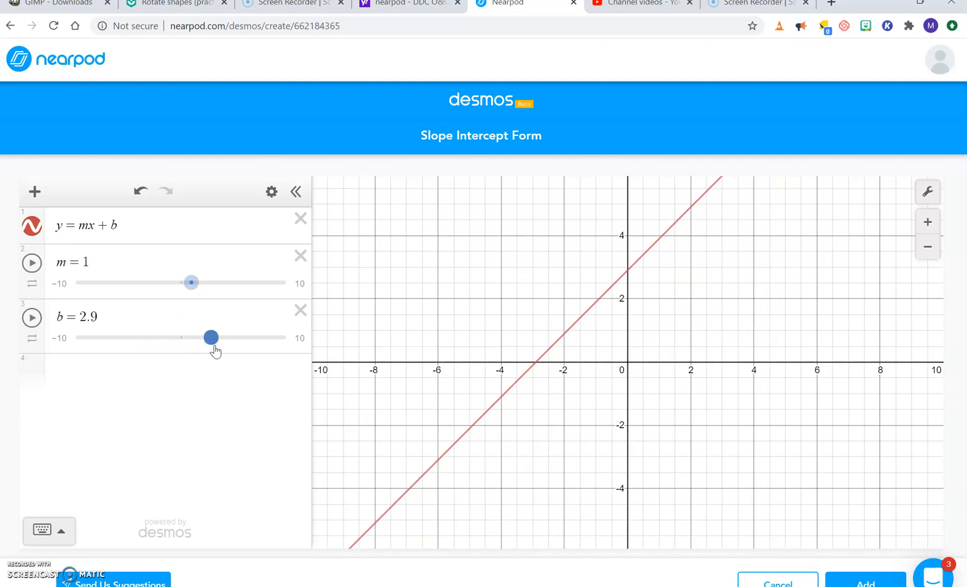
{"action": "left_click", "coordinate": [717, 492]}
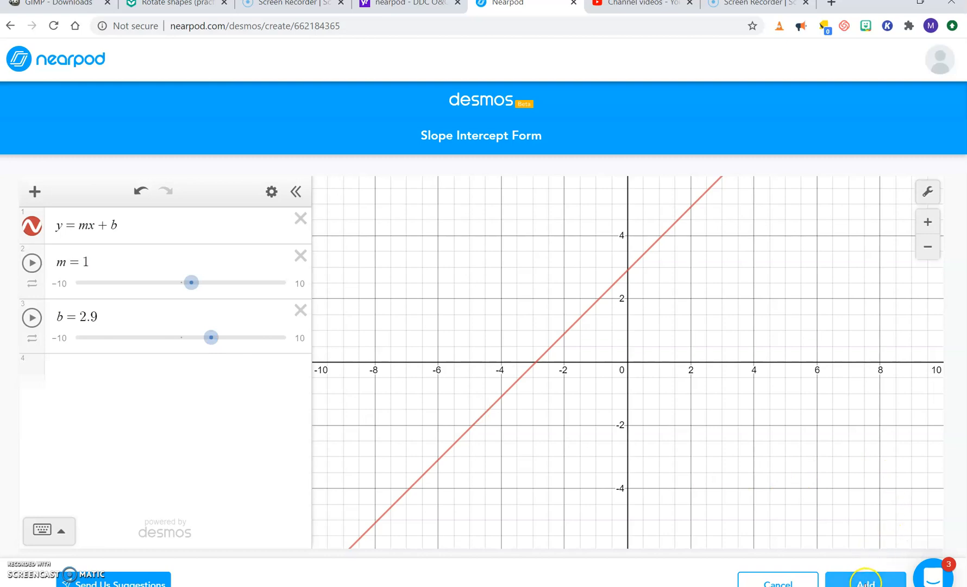
{"action": "left_click", "coordinate": [865, 581]}
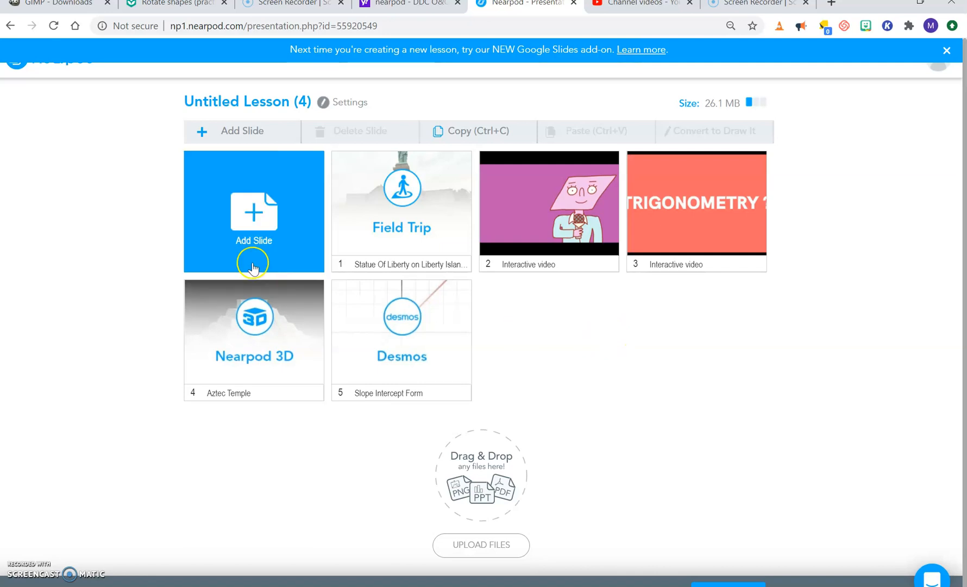
Step: Check how a PDF file can be uploaded from the computer for a new slide, and close without choosing one
{"action": "left_click", "coordinate": [254, 205]}
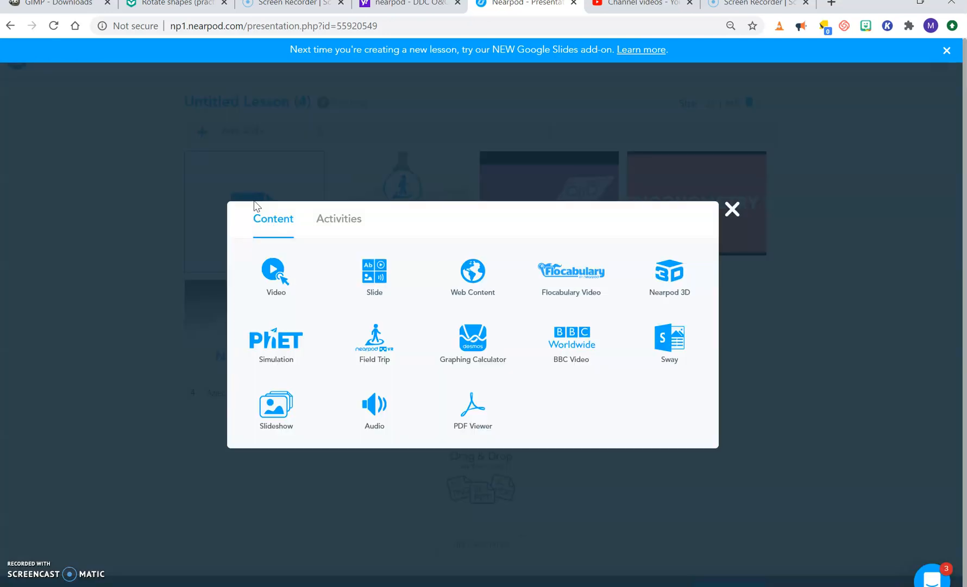
{"action": "left_click", "coordinate": [444, 346]}
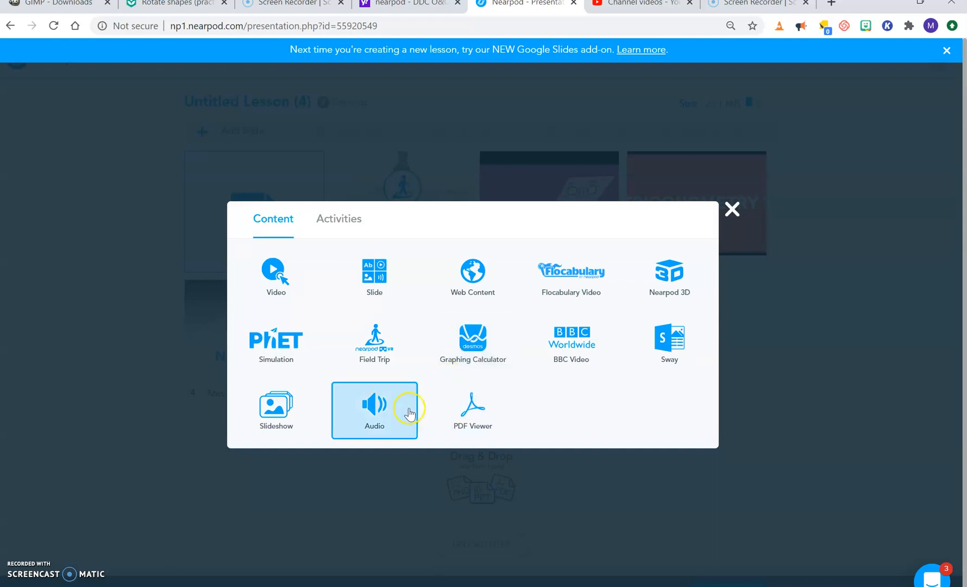
{"action": "left_click", "coordinate": [466, 421]}
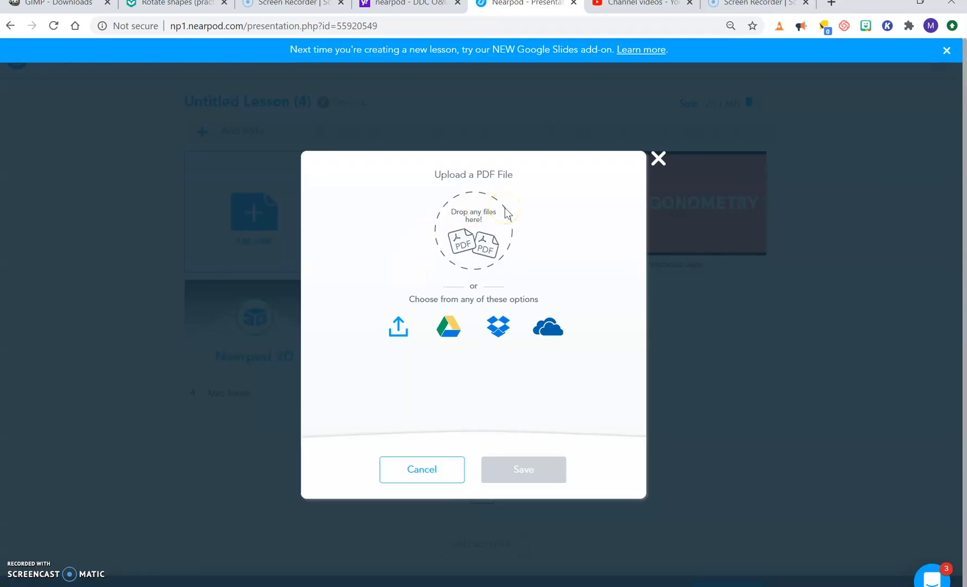
{"action": "left_click", "coordinate": [399, 327]}
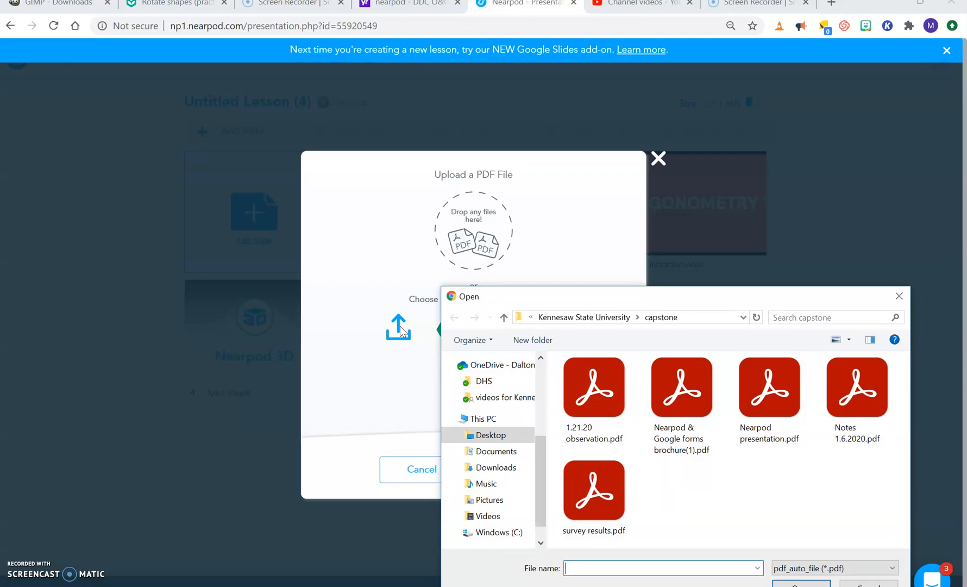
{"action": "left_click", "coordinate": [897, 296]}
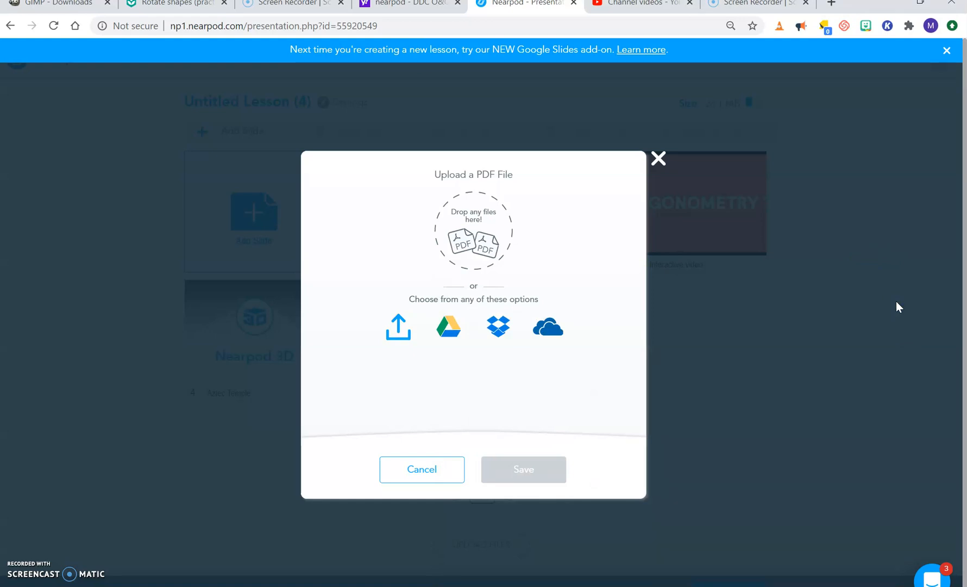
{"action": "left_click", "coordinate": [658, 158]}
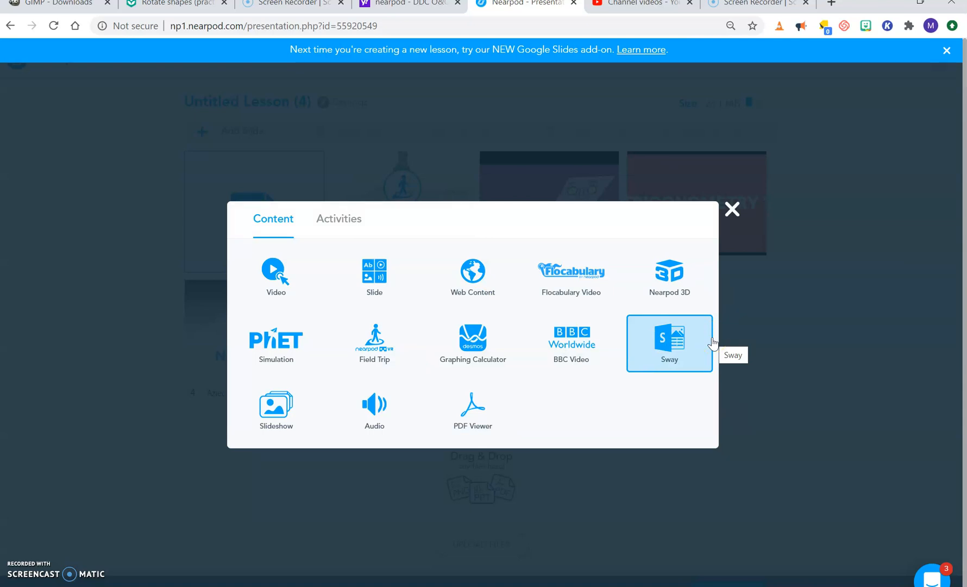
{"action": "left_click", "coordinate": [736, 210]}
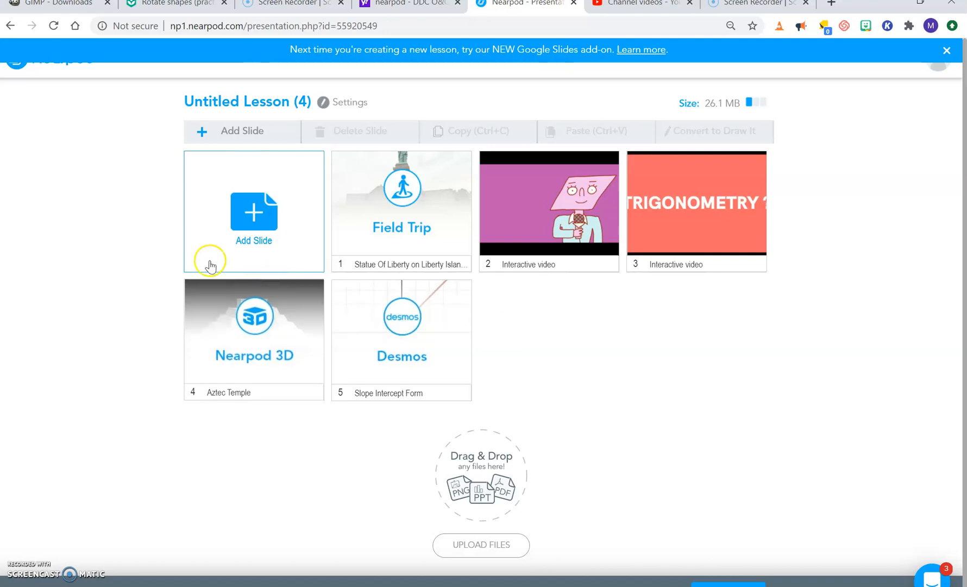
{"action": "left_click", "coordinate": [253, 215]}
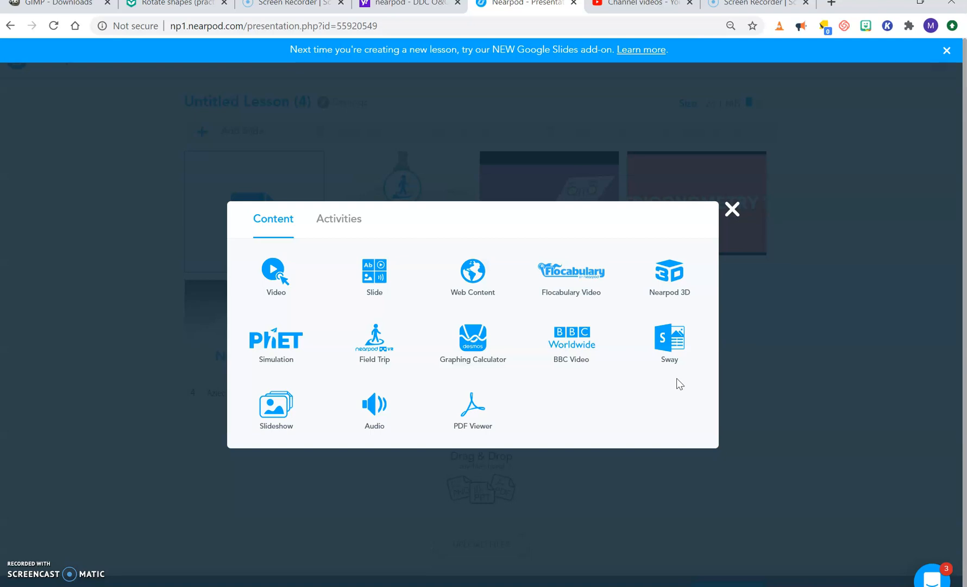
{"action": "left_click", "coordinate": [732, 210]}
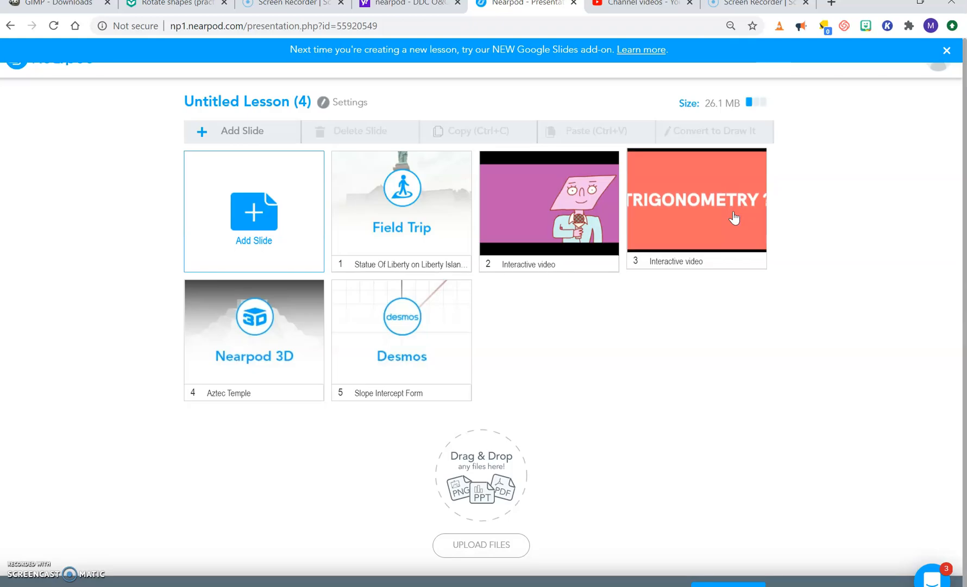